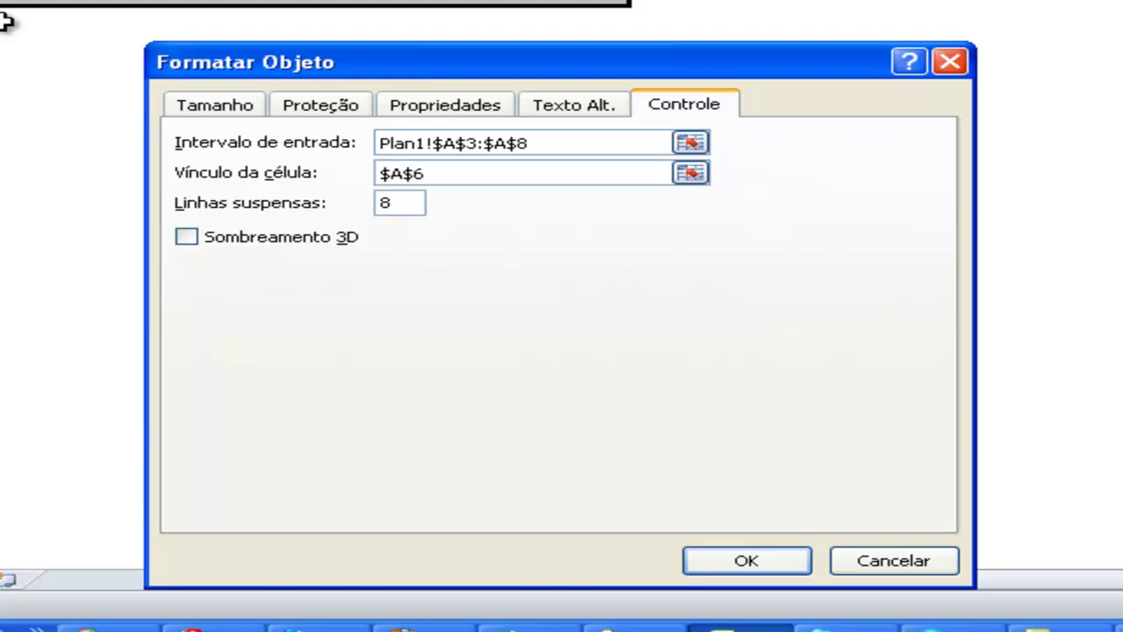
Apply the drop-down's input range Plan1!$A$3:$A$8 and cell link $A$6, and try out codes 01, 02 and 03.
{"action": "left_click", "coordinate": [747, 560]}
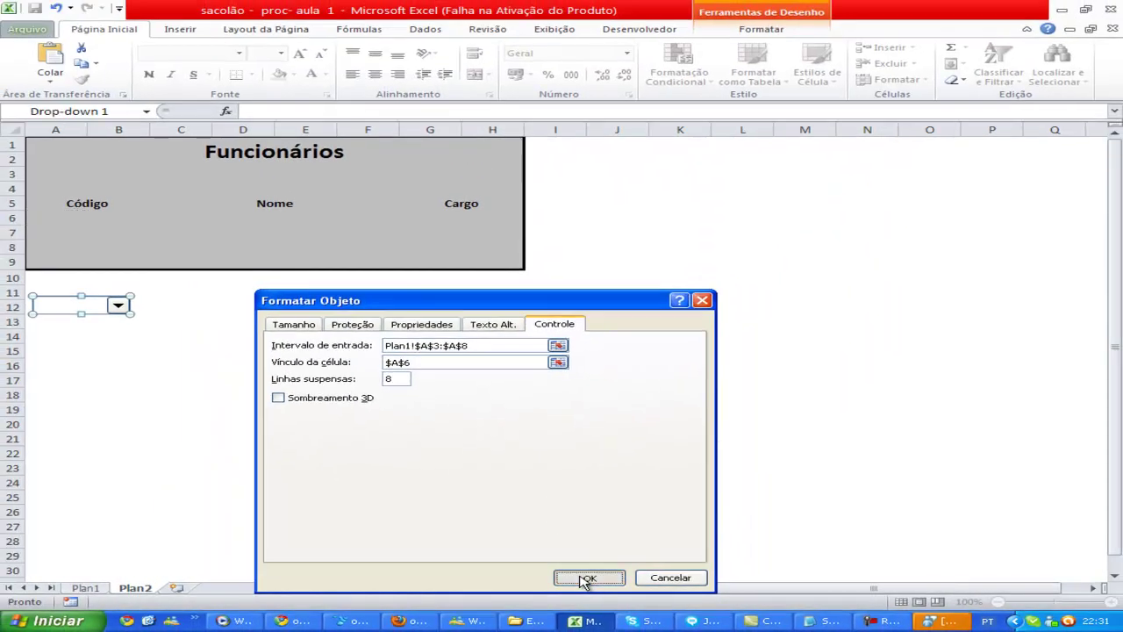
{"action": "left_click", "coordinate": [162, 339]}
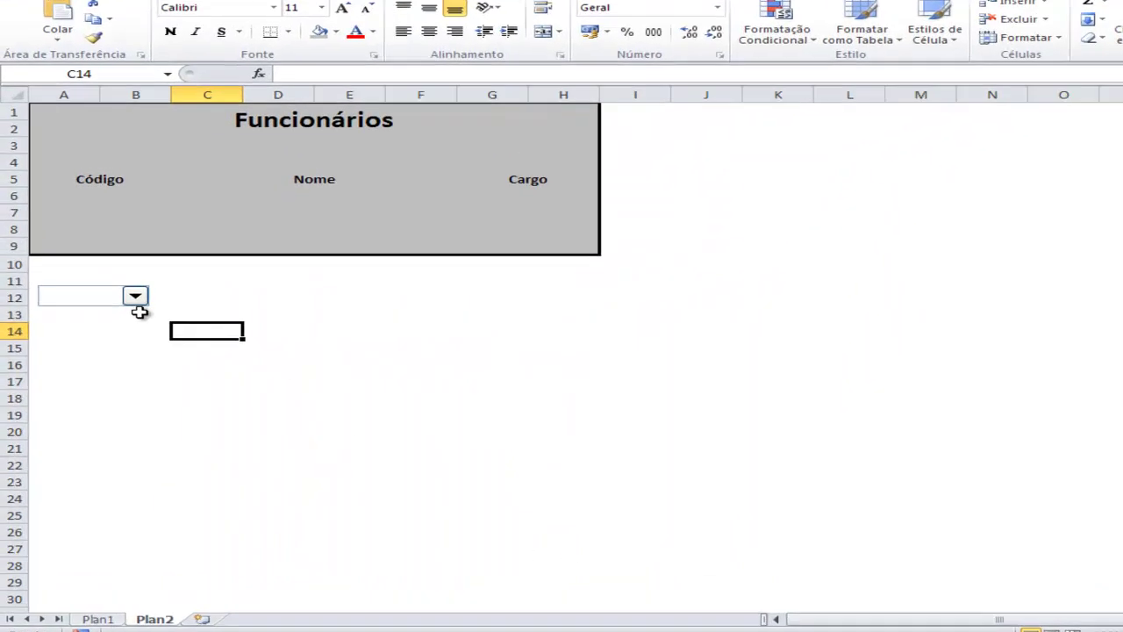
{"action": "left_click", "coordinate": [118, 306]}
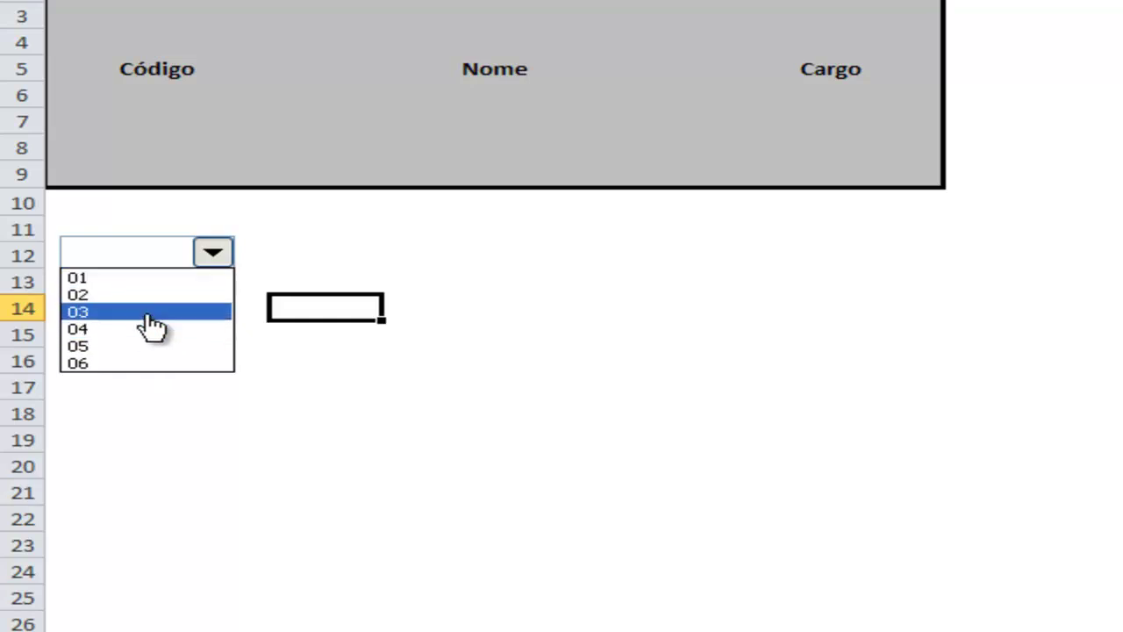
{"action": "left_click", "coordinate": [150, 279]}
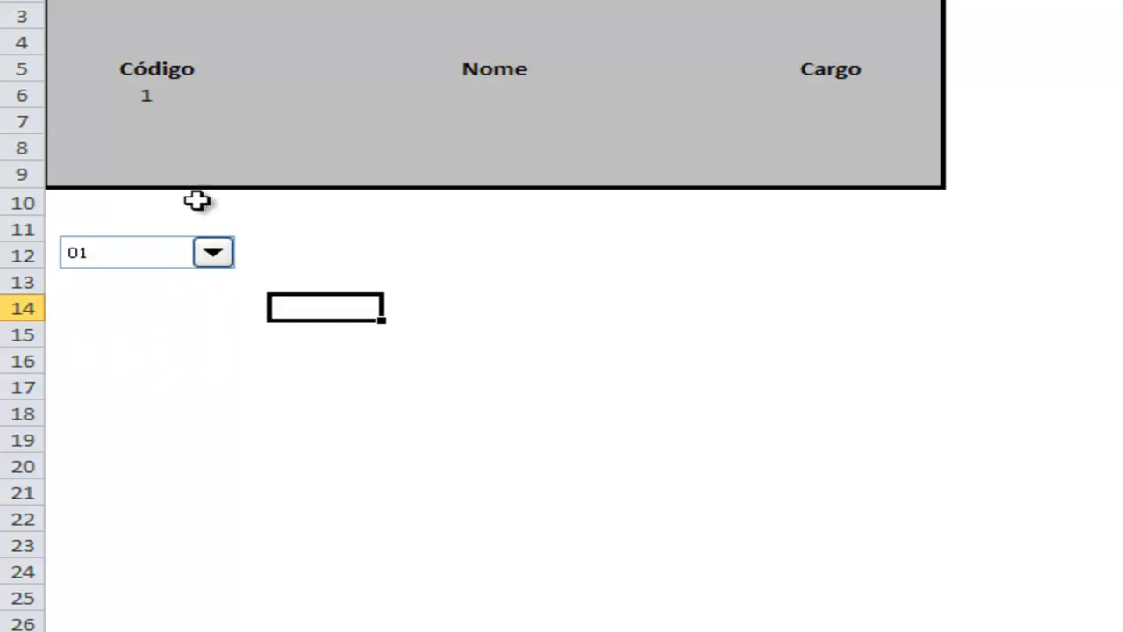
{"action": "left_click", "coordinate": [212, 253]}
{"action": "left_click", "coordinate": [196, 294]}
{"action": "left_click", "coordinate": [212, 253]}
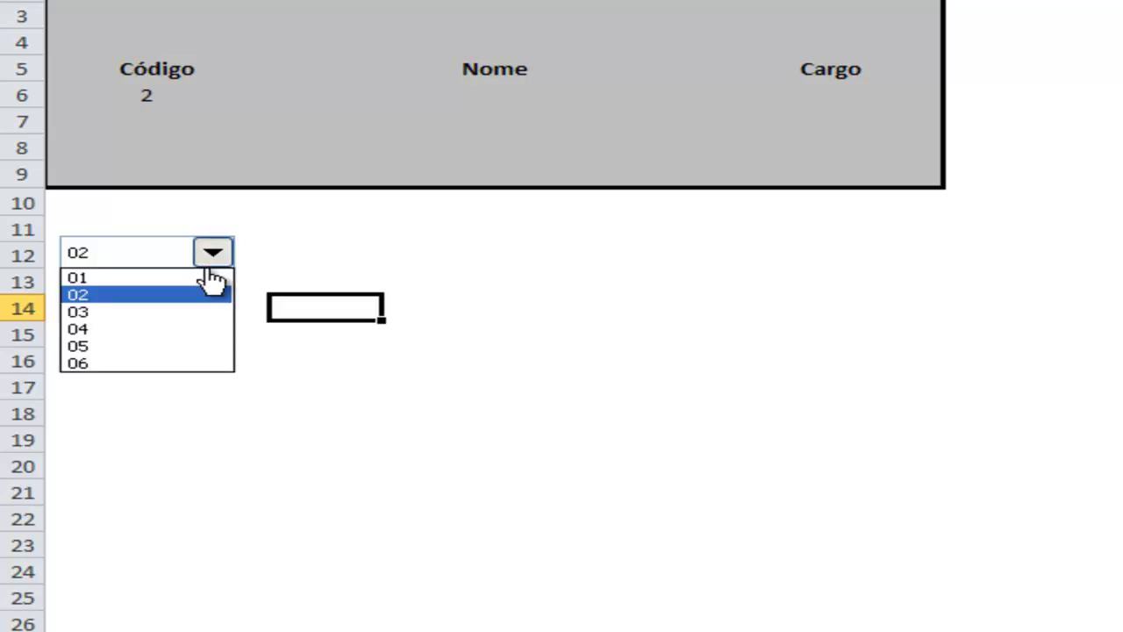
{"action": "left_click", "coordinate": [189, 312]}
Compare the linked code cell A6 and the Nome cell with the employee table on sheet Plan1.
{"action": "left_click", "coordinate": [150, 99]}
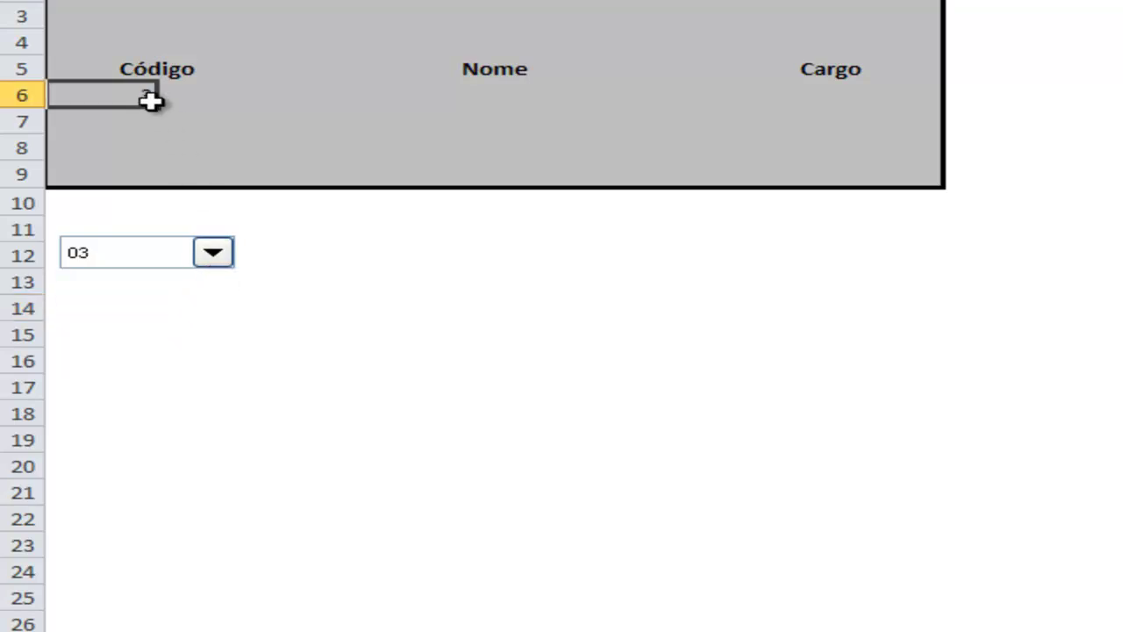
{"action": "left_click", "coordinate": [505, 96]}
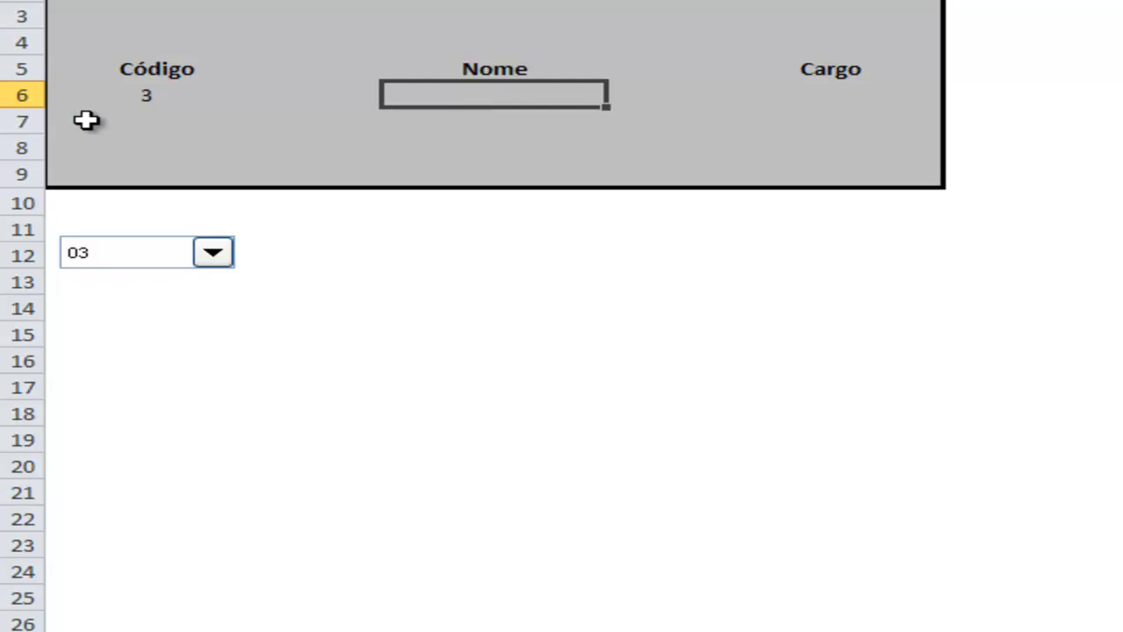
{"action": "left_click", "coordinate": [120, 99]}
{"action": "left_click", "coordinate": [163, 630]}
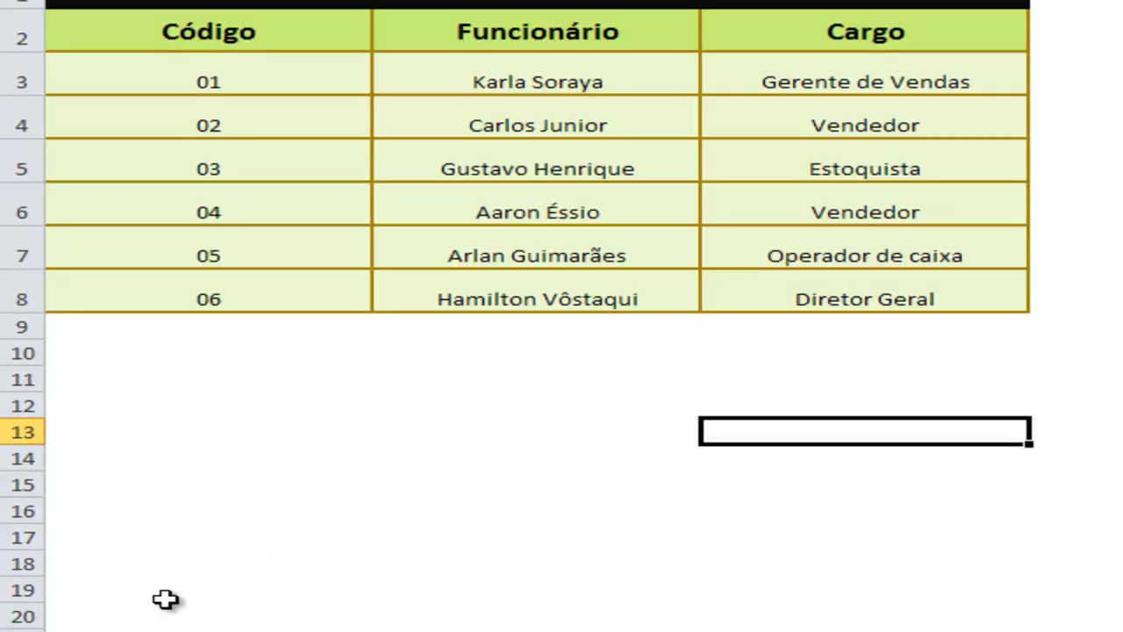
{"action": "left_click", "coordinate": [96, 630]}
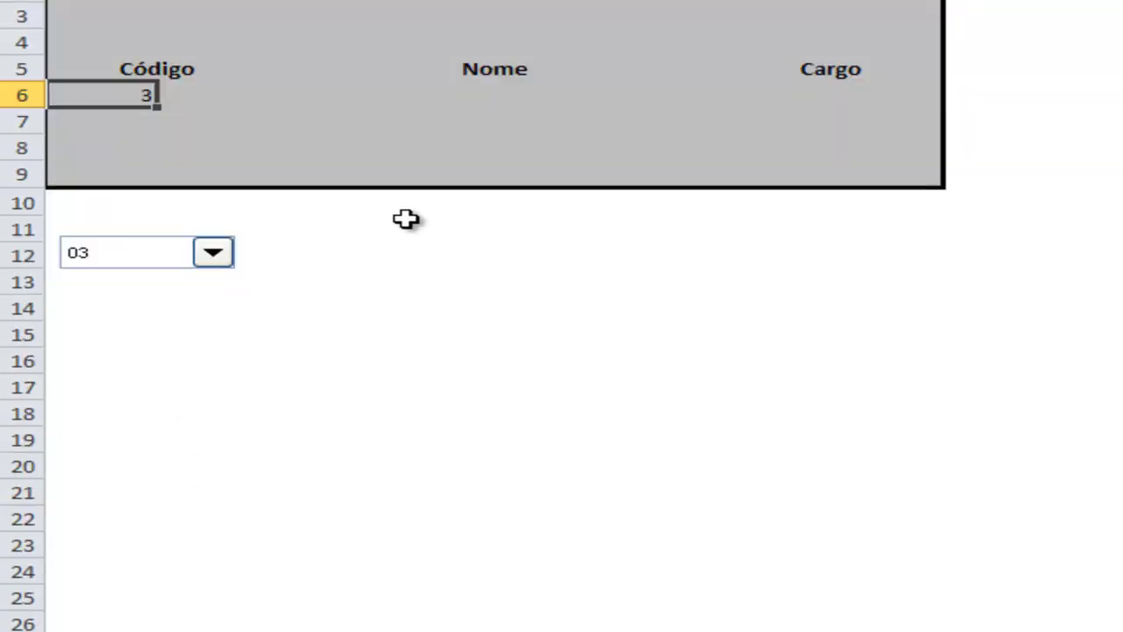
Insert the PROC function in the Nome cell D6 using the valor_procurado;vetor_proc;vetor_result argument list.
{"action": "left_click", "coordinate": [489, 88]}
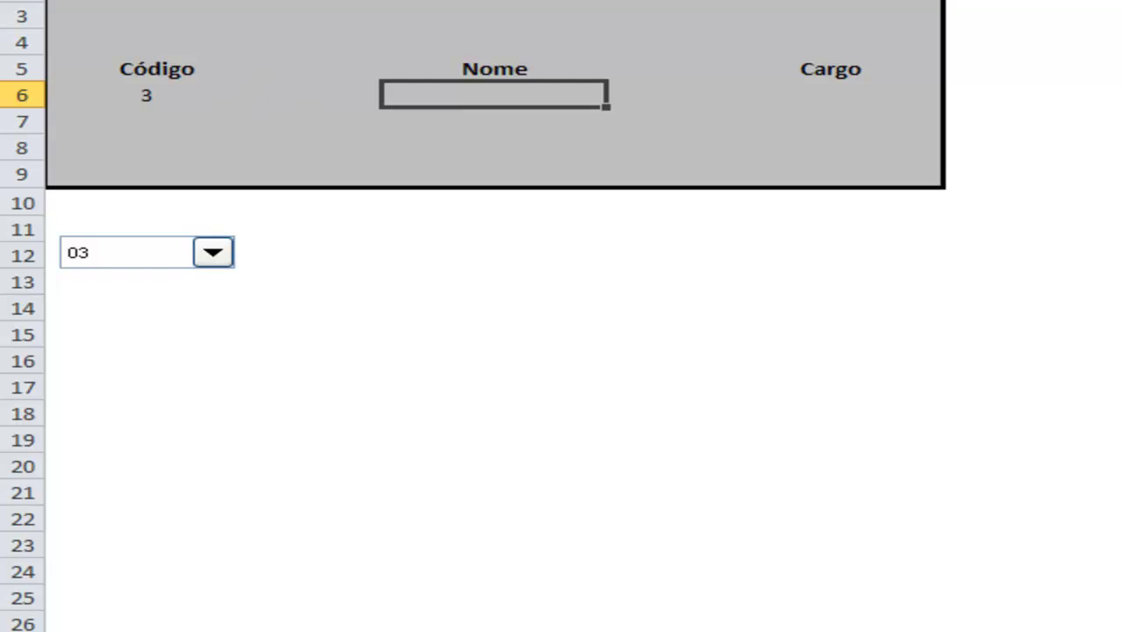
{"action": "left_click", "coordinate": [228, 110]}
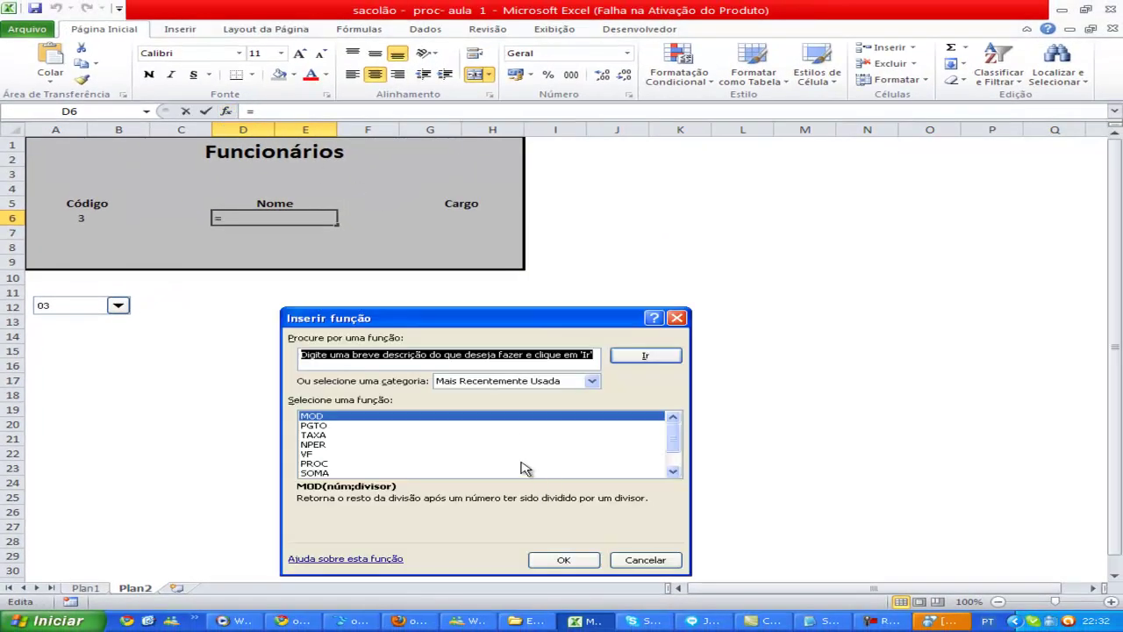
{"action": "scroll", "coordinate": [439, 454], "scroll_direction": "down", "scroll_amount": 1}
{"action": "left_click", "coordinate": [364, 435]}
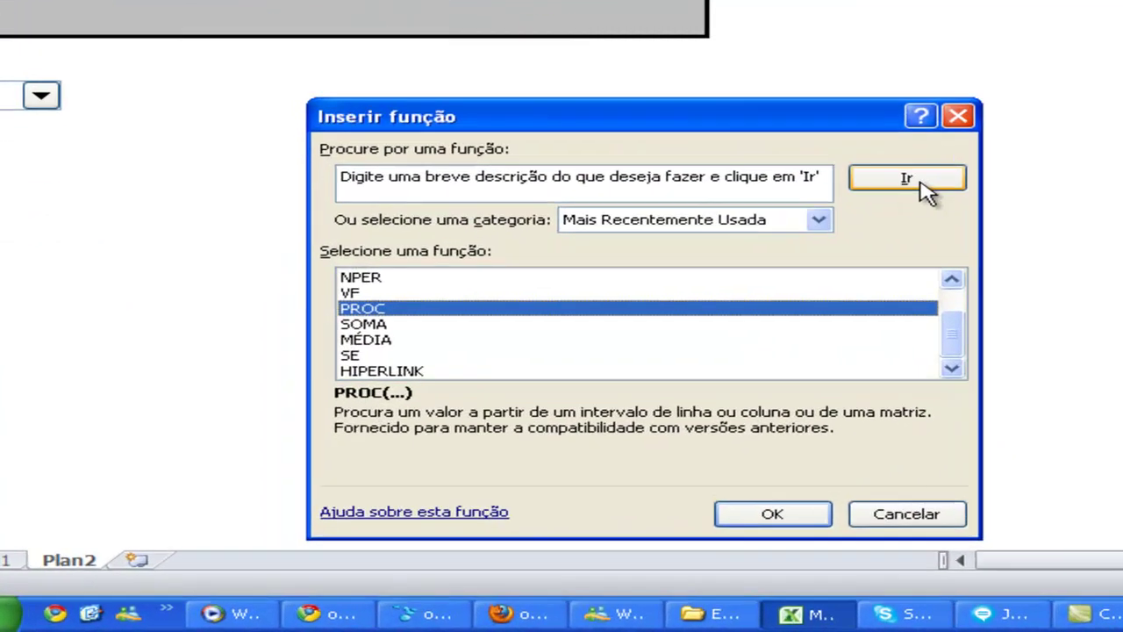
{"action": "left_click", "coordinate": [572, 558]}
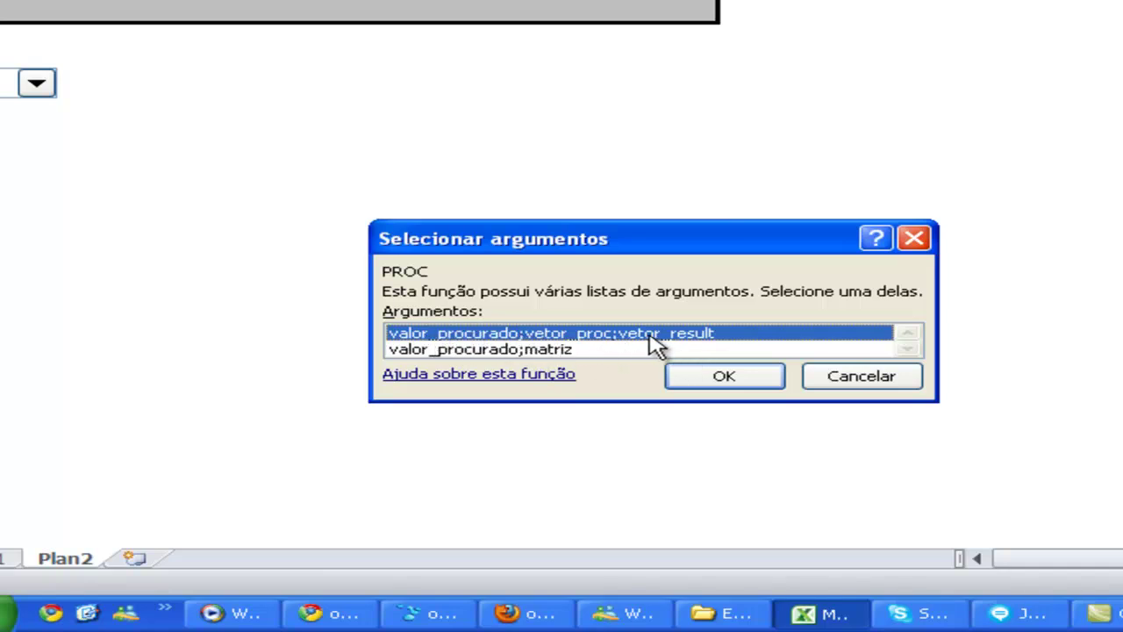
{"action": "left_click", "coordinate": [718, 379]}
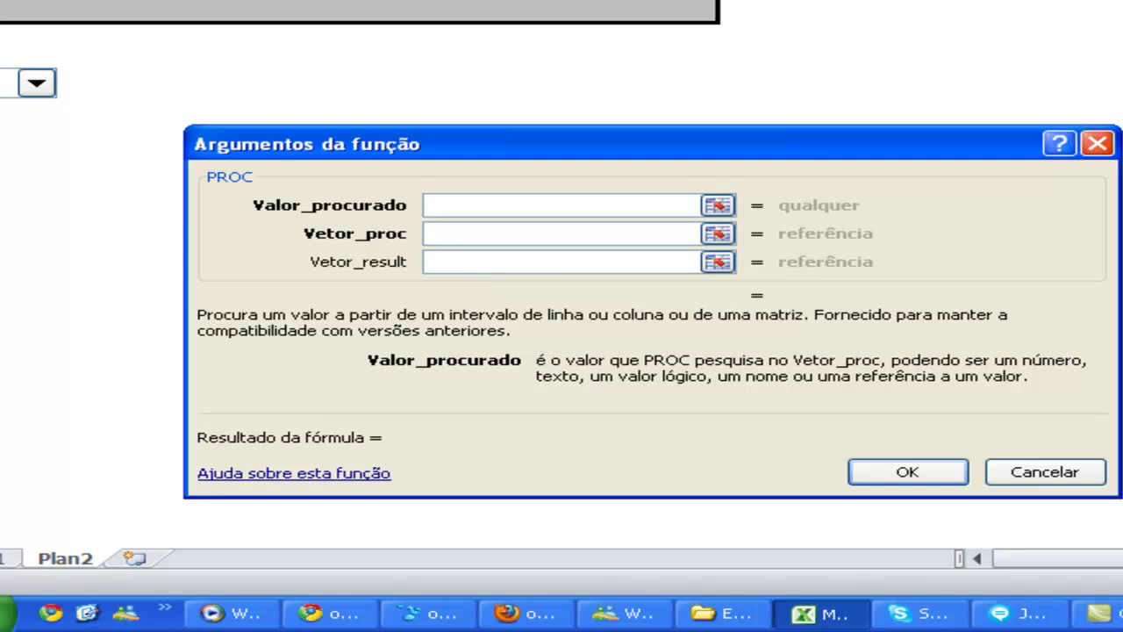
Set the Nome lookup's Valor_procurado to +A6 and its Vetor_proc to Plan1!A3:C8.
{"action": "left_click", "coordinate": [35, 84]}
{"action": "left_click", "coordinate": [706, 197]}
{"action": "type", "text": "+A6"}
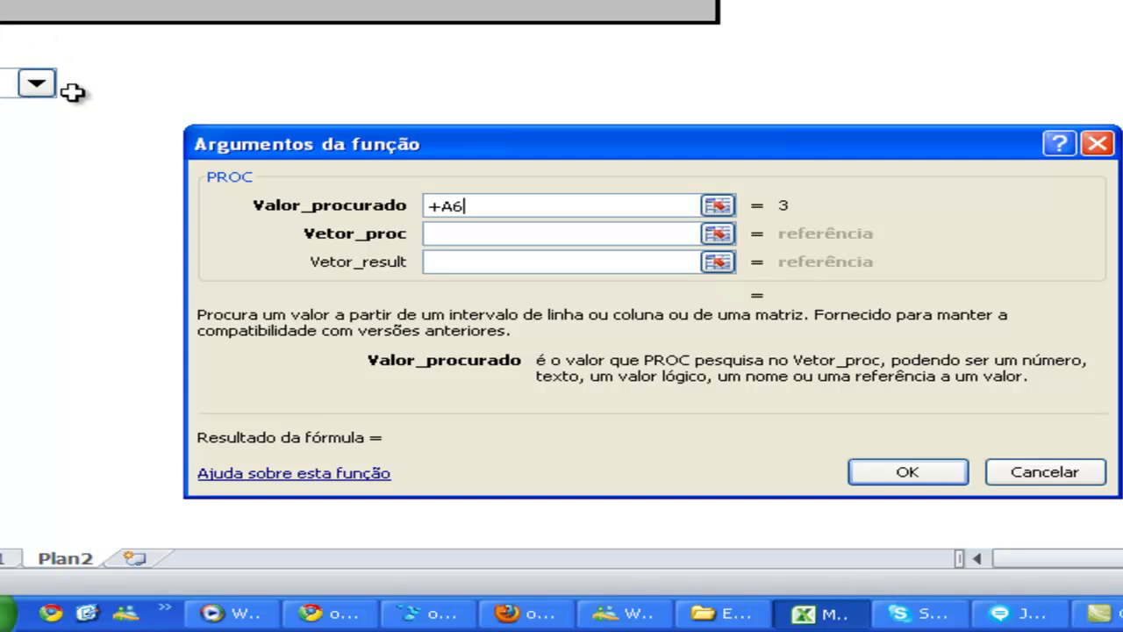
{"action": "left_click", "coordinate": [459, 232]}
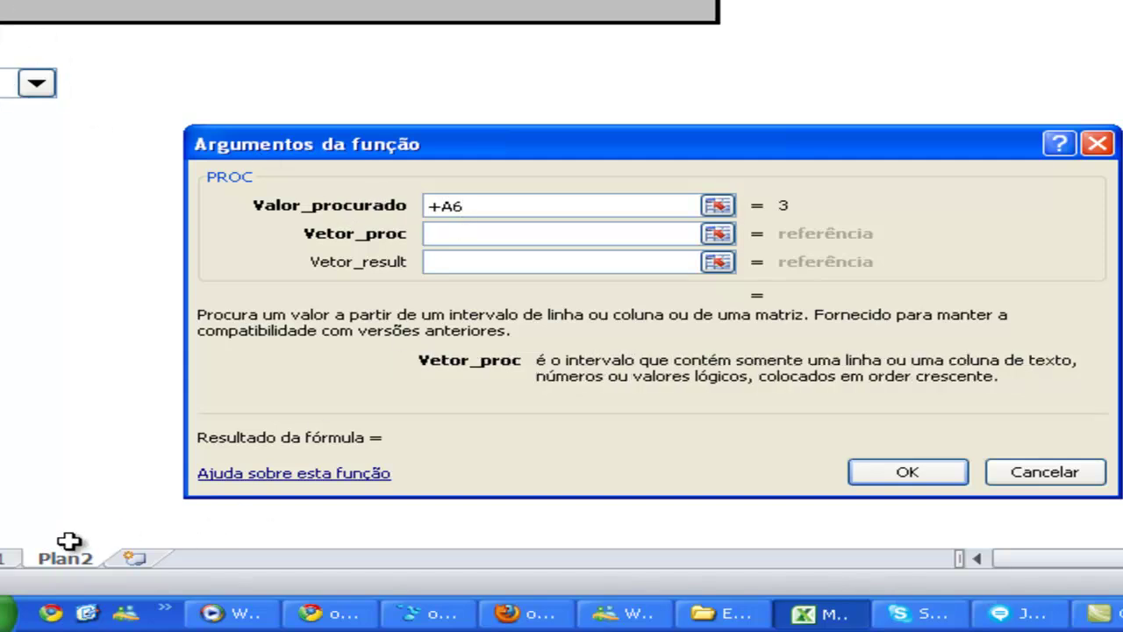
{"action": "left_click", "coordinate": [12, 562]}
{"action": "left_click_drag", "start_coordinate": [53, 0], "coordinate": [612, 133]}
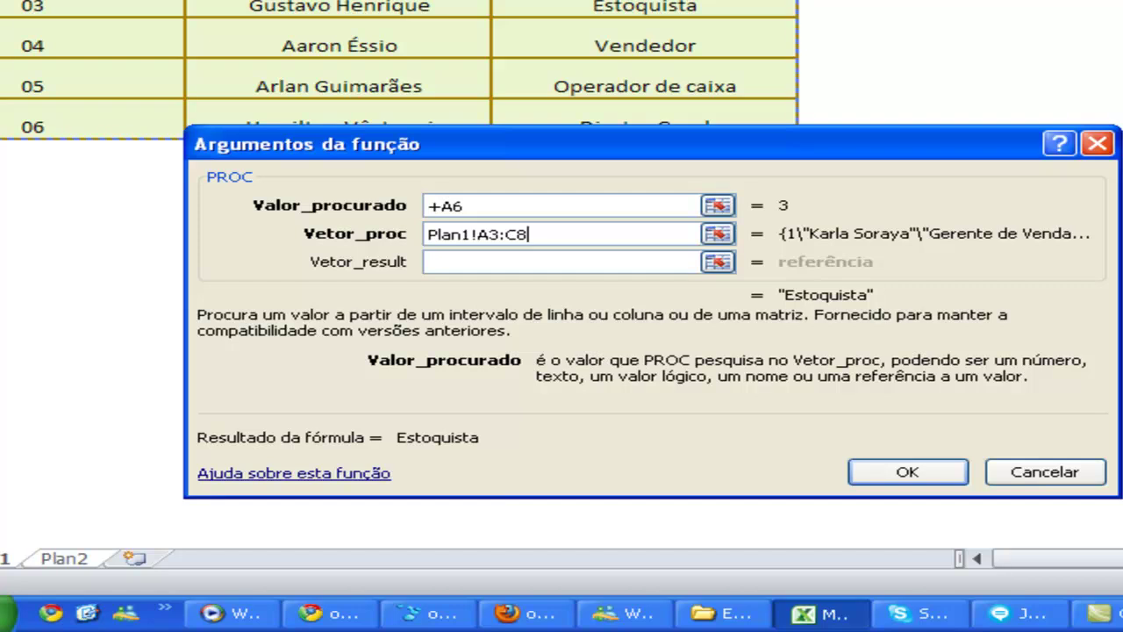
Set the Nome lookup's Vetor_result to Plan1!B3:B8 and complete the function.
{"action": "left_click", "coordinate": [527, 263]}
{"action": "left_click", "coordinate": [517, 261]}
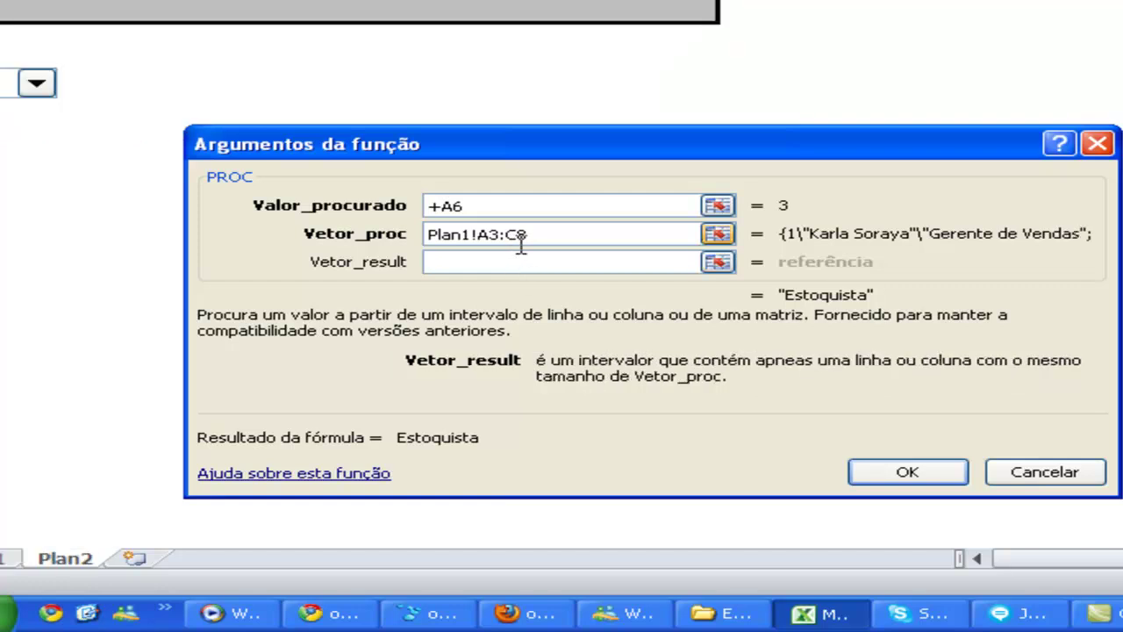
{"action": "left_click", "coordinate": [4, 558]}
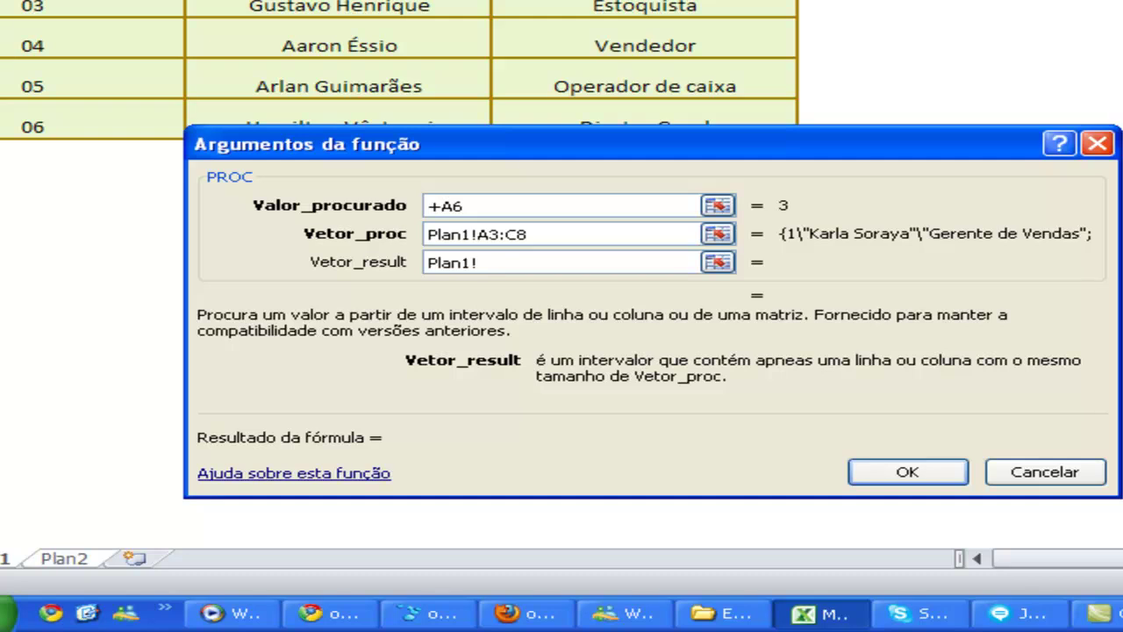
{"action": "left_click_drag", "start_coordinate": [337, 2], "coordinate": [330, 106]}
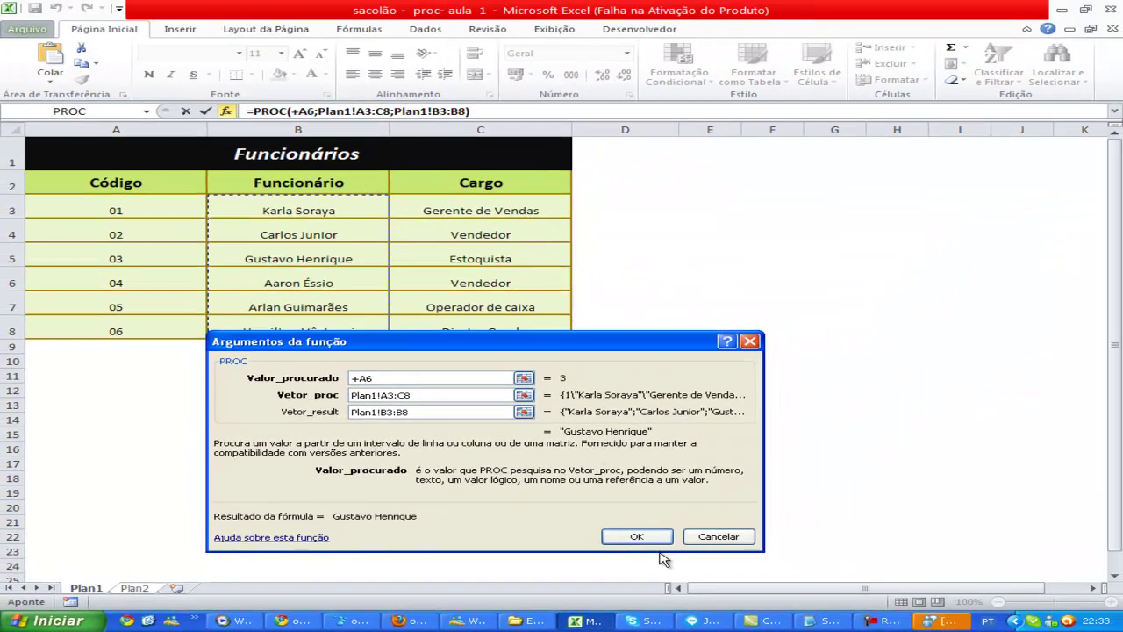
{"action": "left_click", "coordinate": [639, 538]}
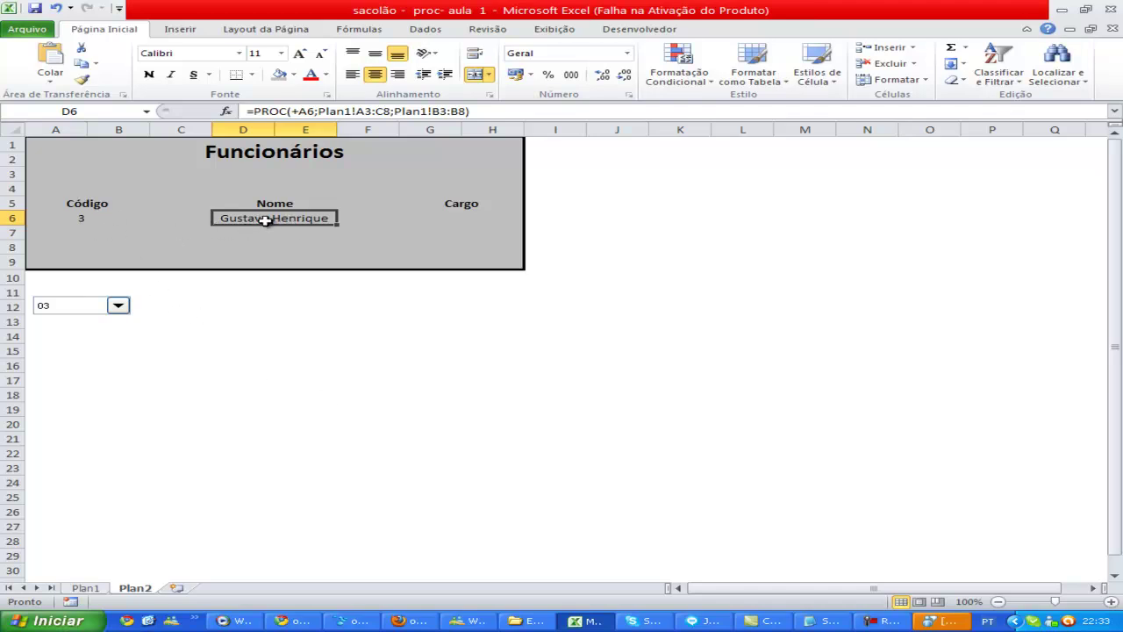
Test the name lookup by choosing codes 04, 05 and 02 in the drop-down.
{"action": "left_click", "coordinate": [102, 588]}
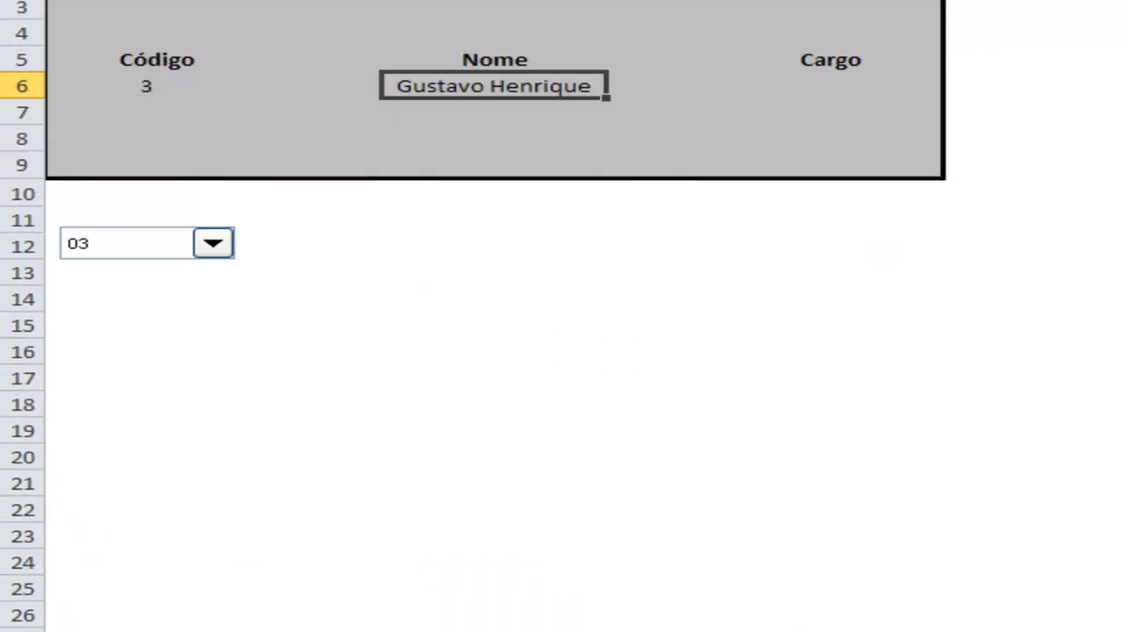
{"action": "left_click", "coordinate": [213, 246]}
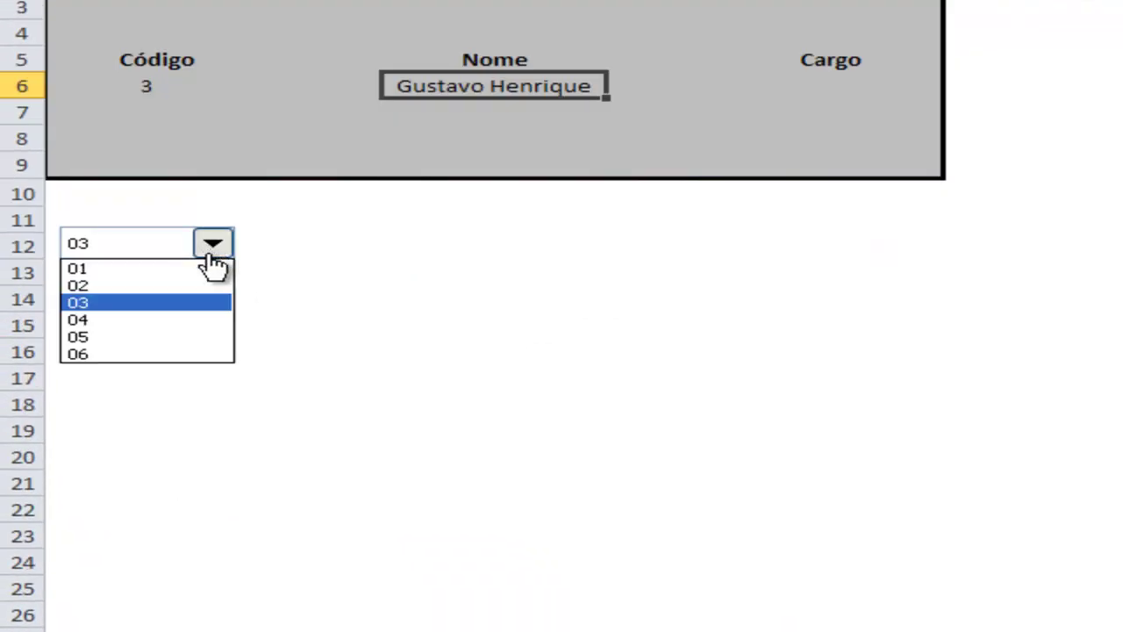
{"action": "left_click", "coordinate": [186, 320]}
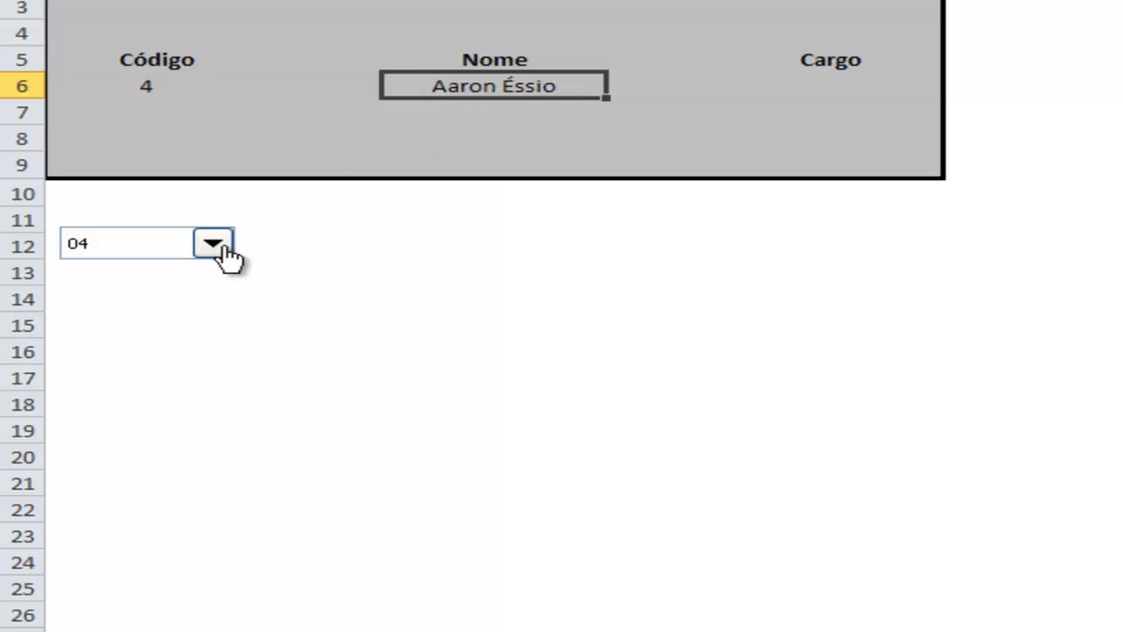
{"action": "left_click", "coordinate": [215, 248]}
{"action": "left_click", "coordinate": [171, 337]}
{"action": "left_click", "coordinate": [210, 245]}
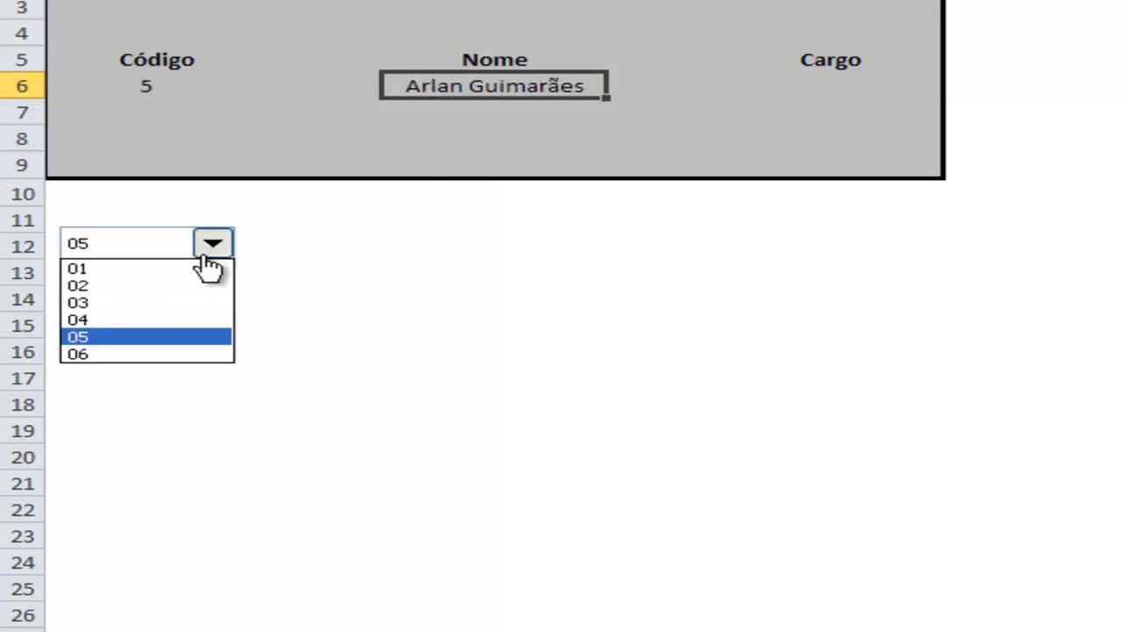
{"action": "left_click", "coordinate": [173, 286]}
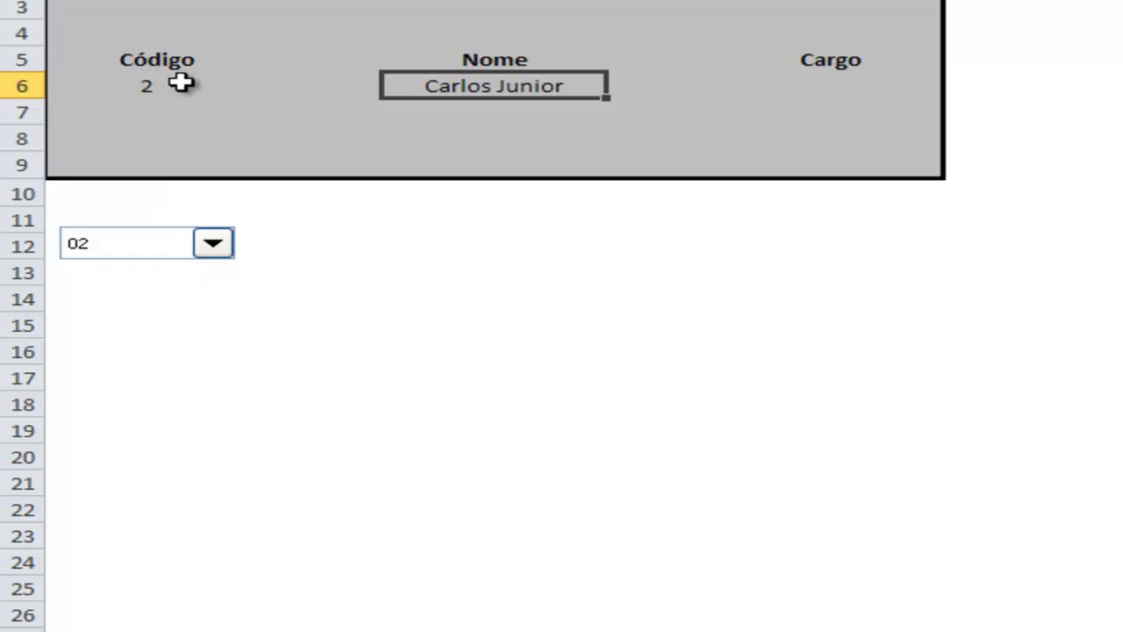
Merge and center cells G6:H6 beneath the Cargo heading.
{"action": "left_click", "coordinate": [803, 88]}
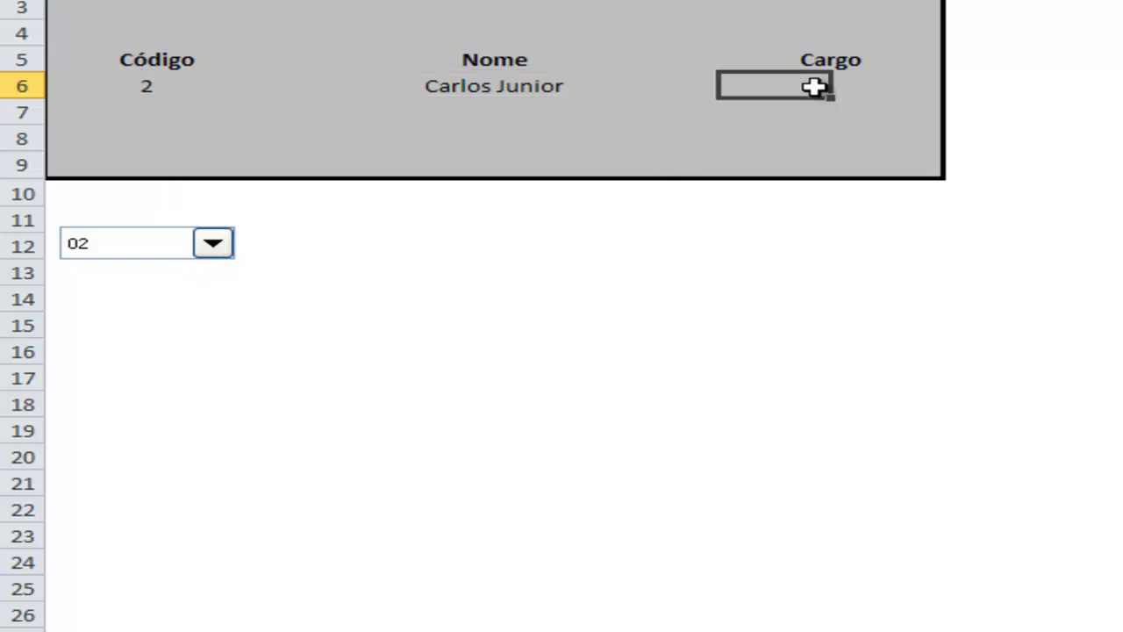
{"action": "left_click", "coordinate": [867, 93]}
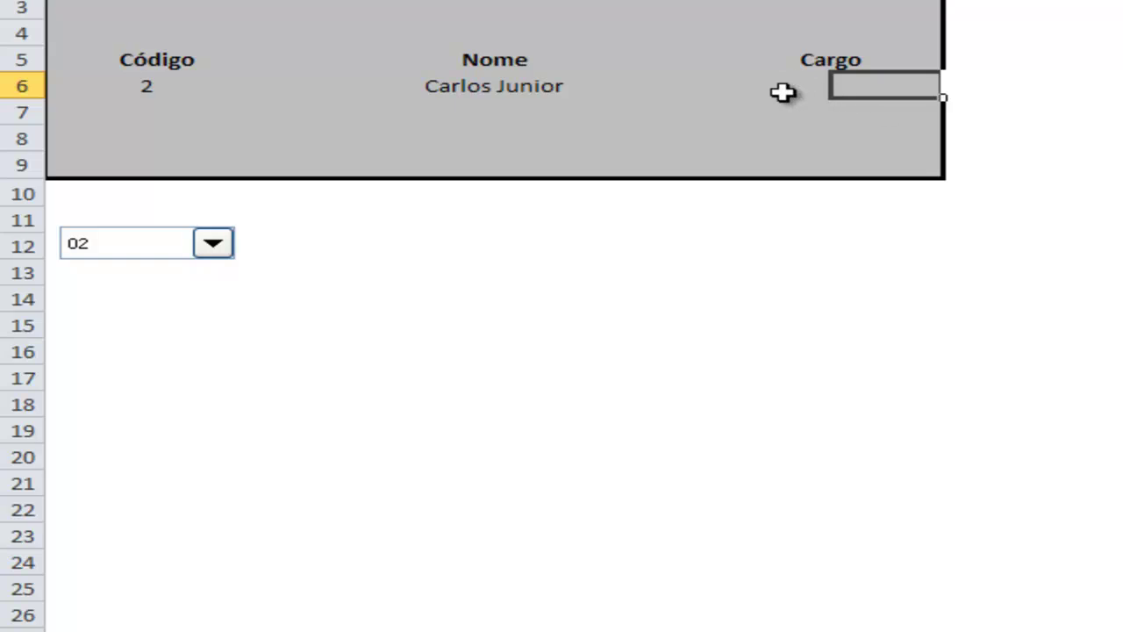
{"action": "left_click_drag", "start_coordinate": [782, 93], "coordinate": [845, 84]}
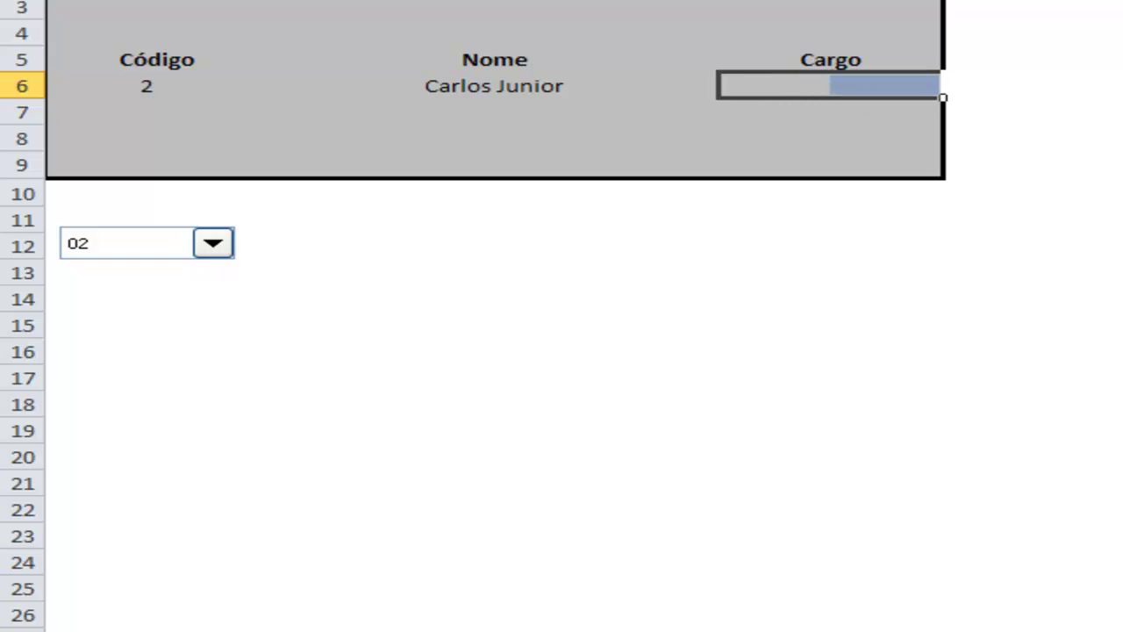
{"action": "key", "text": "alt+h"}
{"action": "key", "text": "m"}
{"action": "key", "text": "c"}
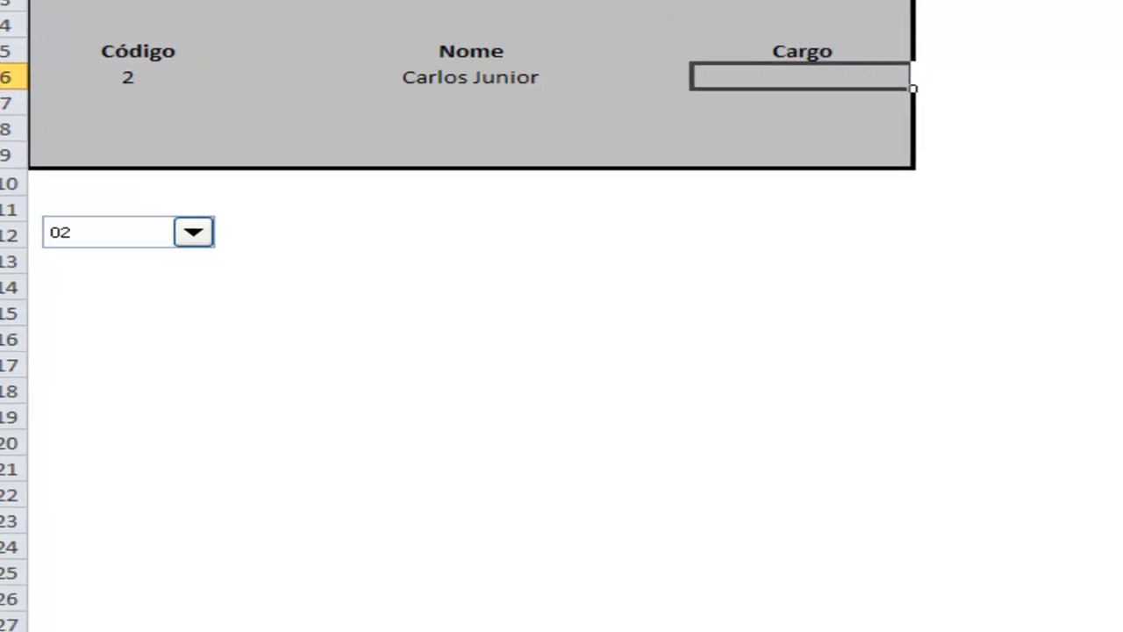
Insert the PROC function in the merged Cargo cell using the valor_procurado;vetor_proc;vetor_result argument list.
{"action": "key", "text": "shift+F3"}
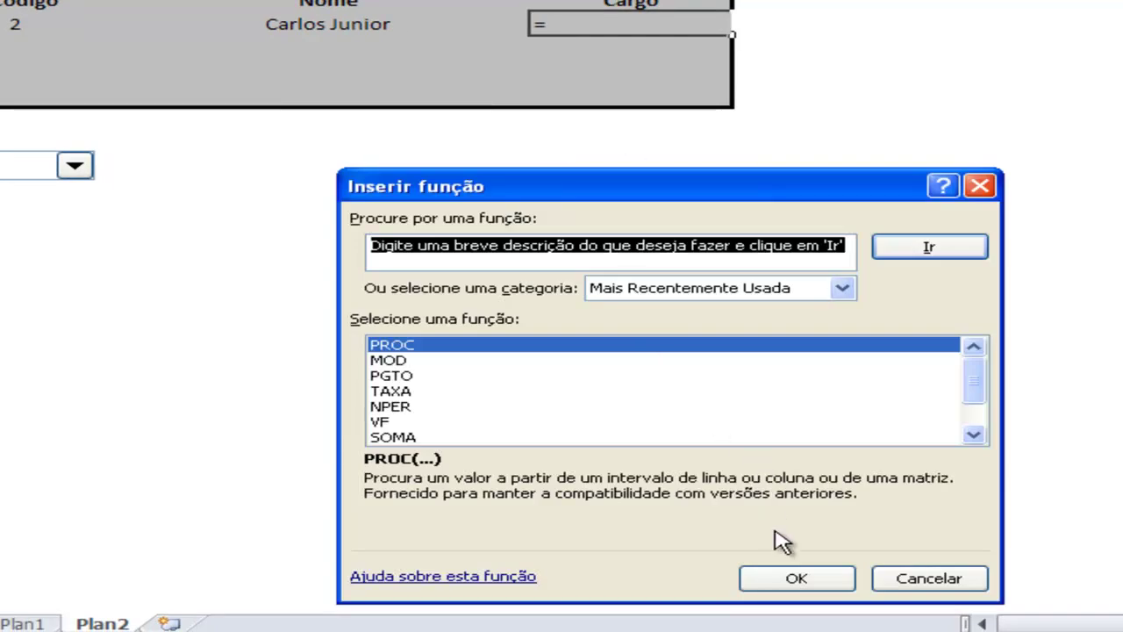
{"action": "left_click", "coordinate": [792, 576]}
{"action": "left_click", "coordinate": [742, 448]}
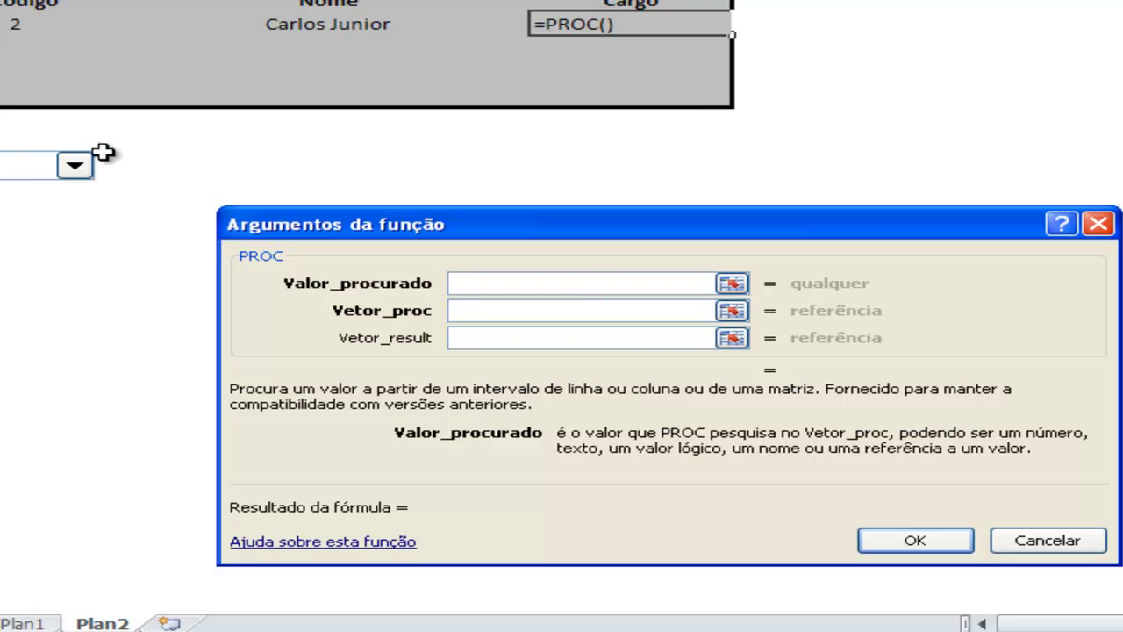
Set the Cargo lookup's Valor_procurado to A6 and its Vetor_proc to Plan1!A3:C8.
{"action": "left_click", "coordinate": [12, 24]}
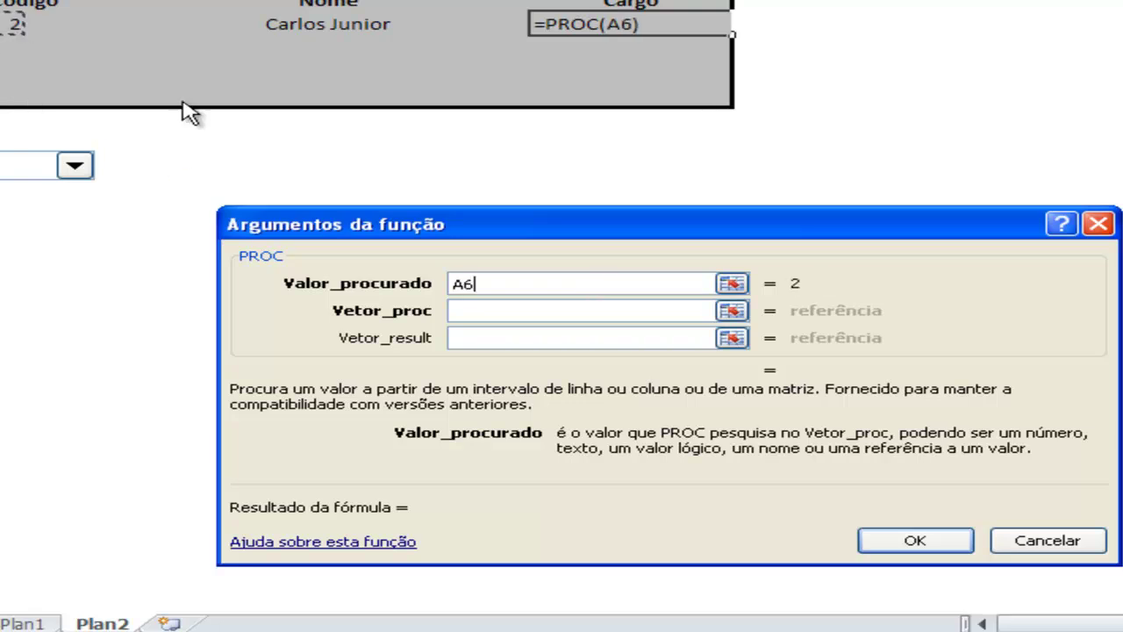
{"action": "left_click", "coordinate": [489, 313]}
{"action": "left_click", "coordinate": [42, 623]}
{"action": "left_click_drag", "start_coordinate": [128, 13], "coordinate": [636, 206]}
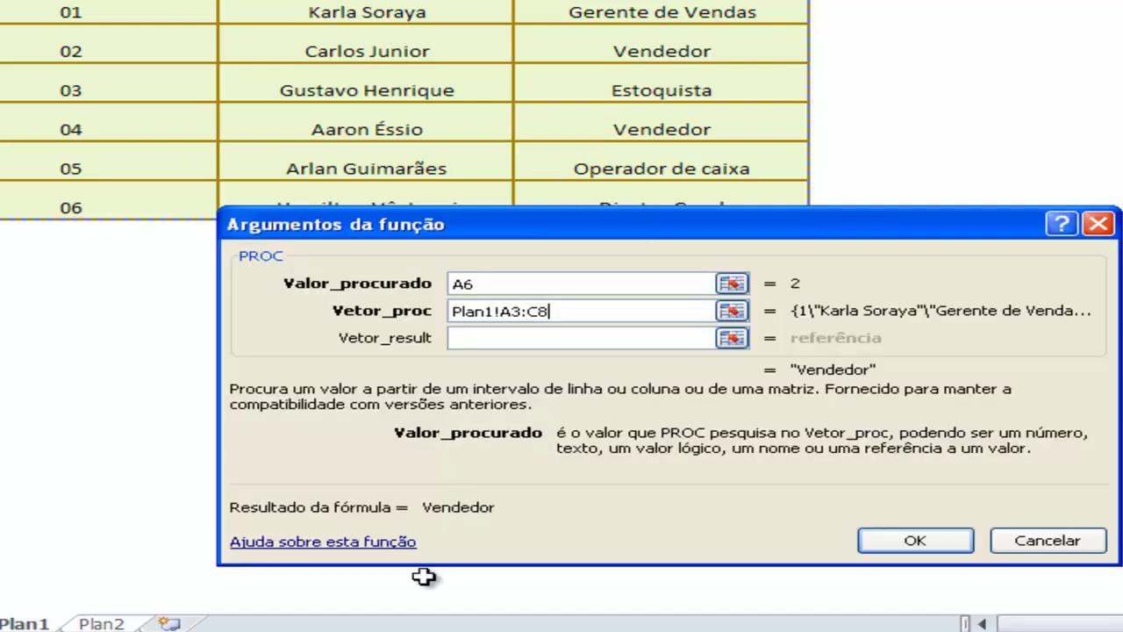
Set the Cargo lookup's Vetor_result to Plan1!C3:C8 and complete the function.
{"action": "left_click", "coordinate": [702, 338]}
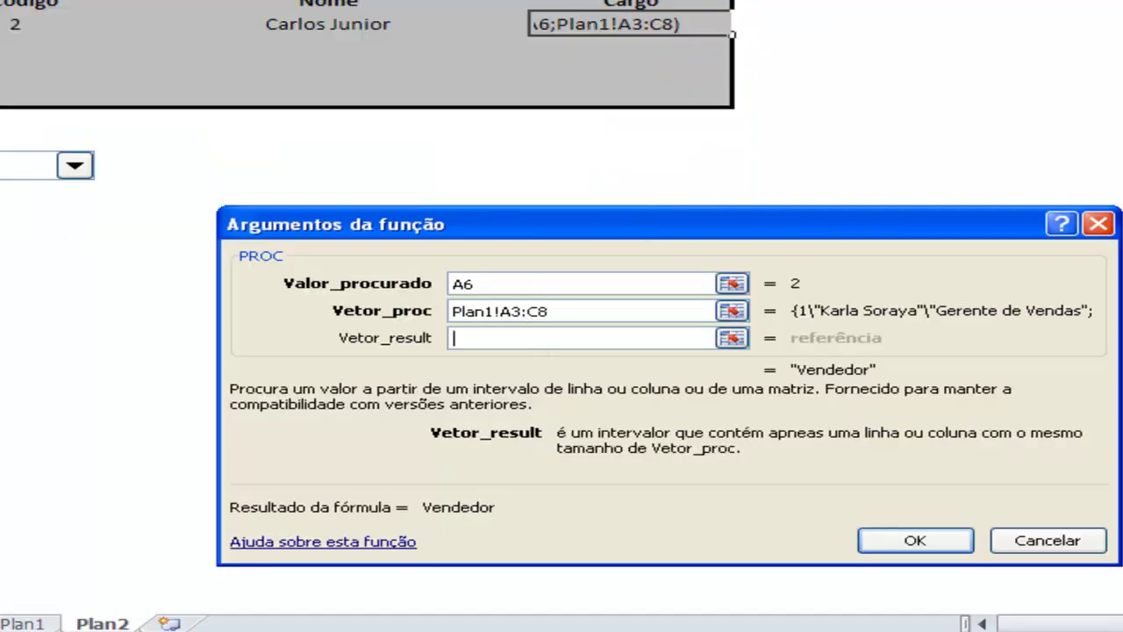
{"action": "left_click", "coordinate": [26, 623]}
{"action": "left_click_drag", "start_coordinate": [597, 7], "coordinate": [655, 188]}
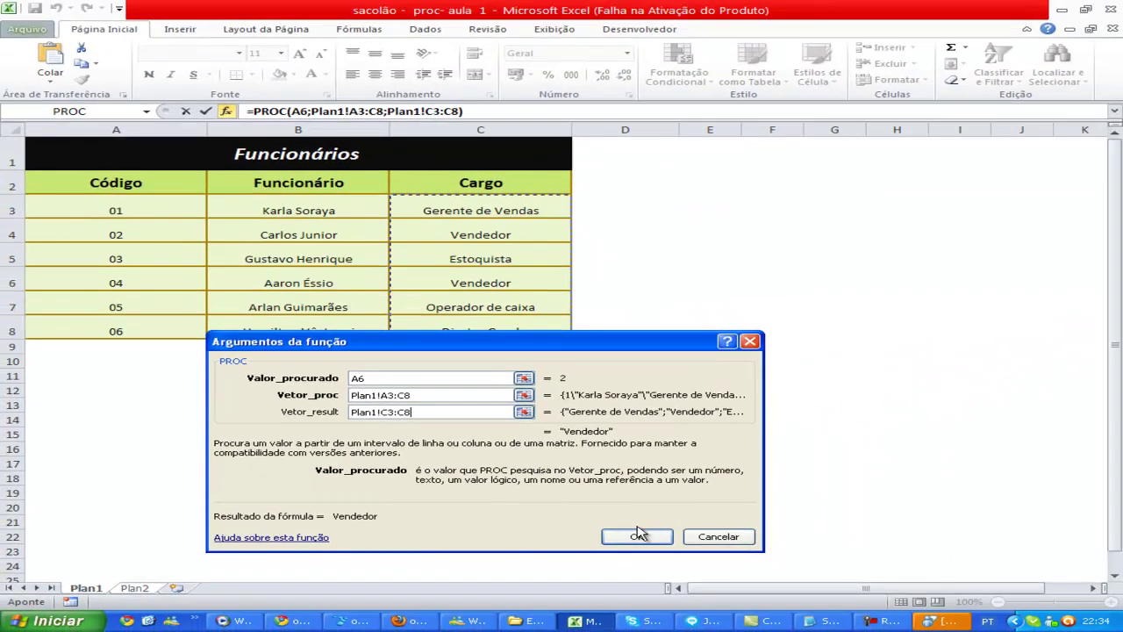
{"action": "left_click", "coordinate": [638, 534]}
Test the name and job title lookups by choosing codes 04 and 06 in the drop-down.
{"action": "left_click", "coordinate": [119, 306]}
{"action": "left_click", "coordinate": [100, 347]}
{"action": "left_click", "coordinate": [114, 308]}
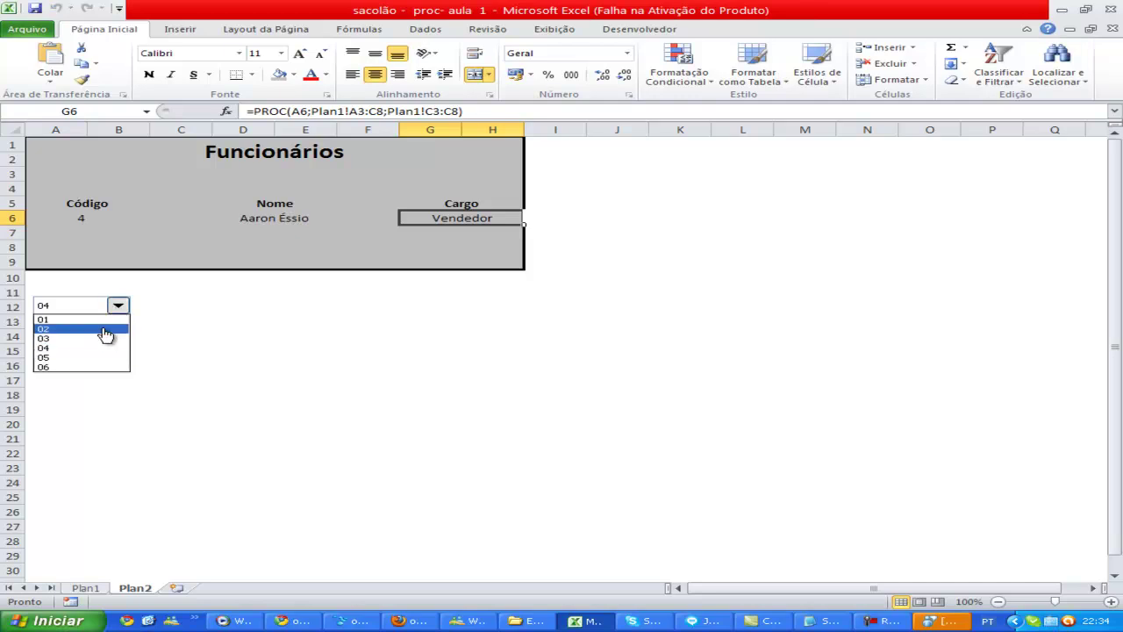
{"action": "left_click", "coordinate": [100, 369]}
Move the code drop-down over the number beneath the Código heading and deselect it.
{"action": "right_click", "coordinate": [91, 303]}
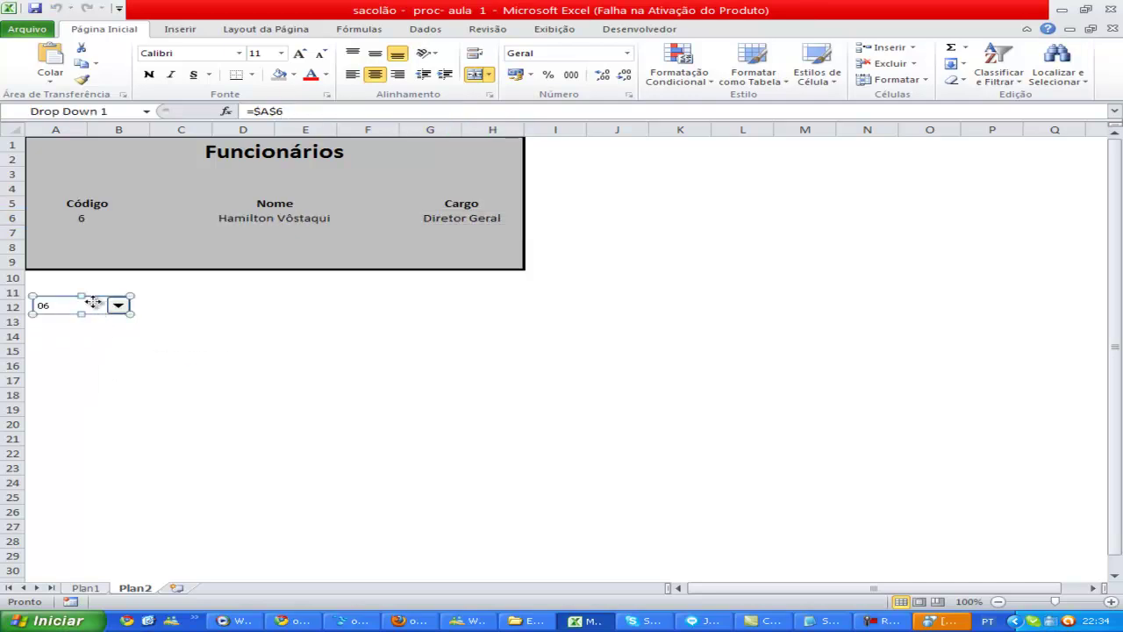
{"action": "left_click", "coordinate": [93, 307]}
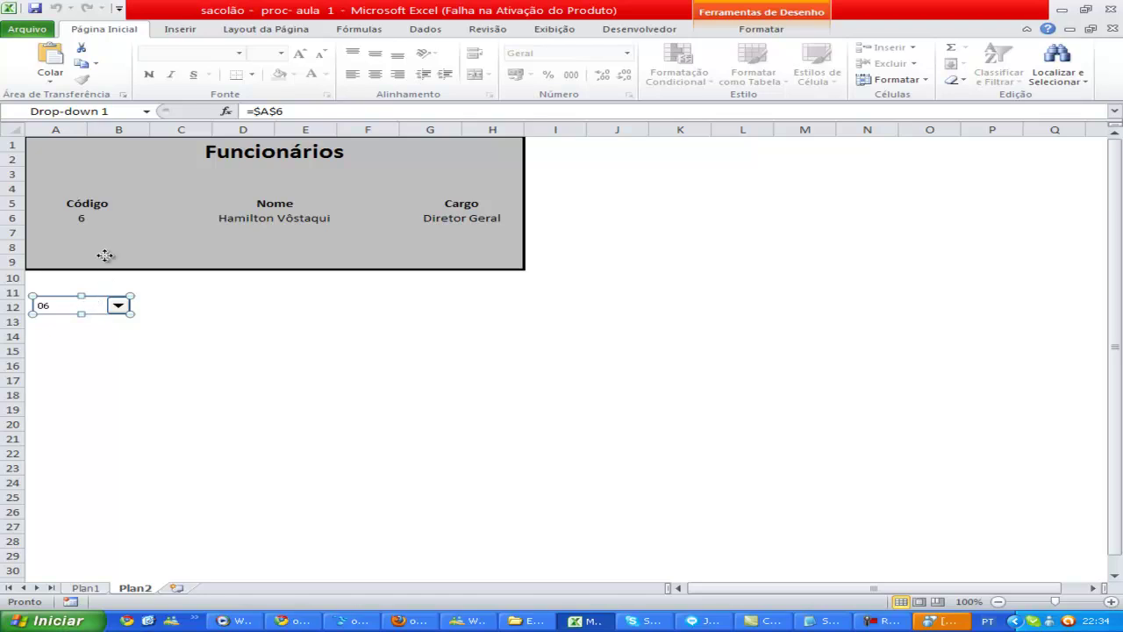
{"action": "left_click_drag", "start_coordinate": [97, 218], "coordinate": [102, 219]}
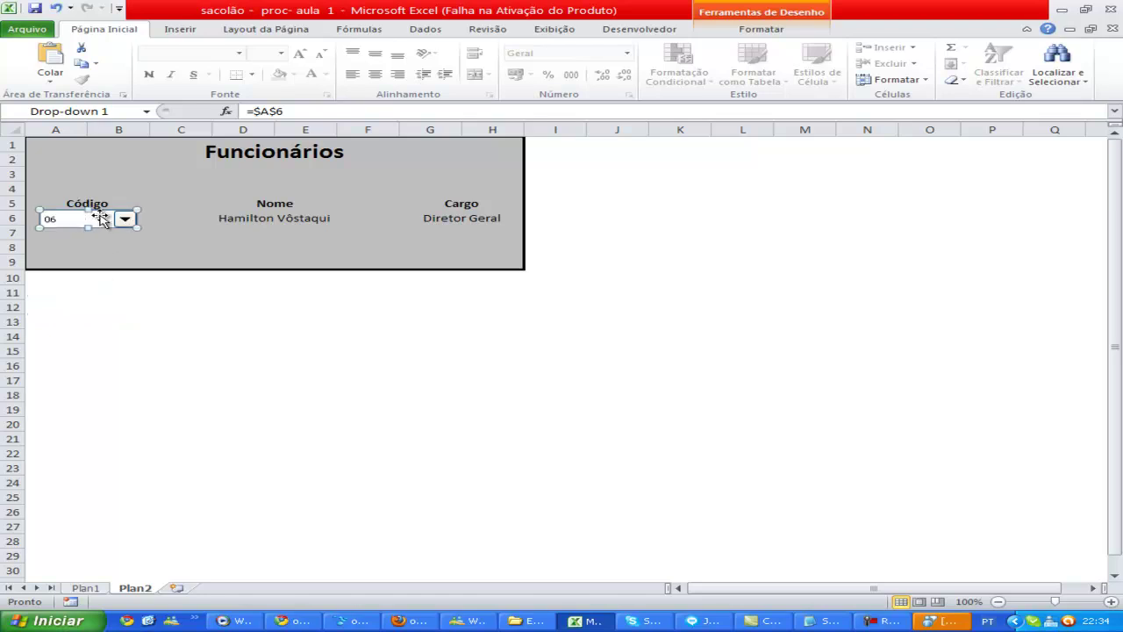
{"action": "left_click", "coordinate": [143, 260]}
Choose code 02 in the drop-down beneath Código to test it in its new position.
{"action": "left_click", "coordinate": [125, 218]}
{"action": "left_click", "coordinate": [115, 243]}
{"action": "left_click", "coordinate": [250, 246]}
Select the result cells beneath Nome and Cargo together and choose a white background fill for them.
{"action": "left_click", "coordinate": [269, 223]}
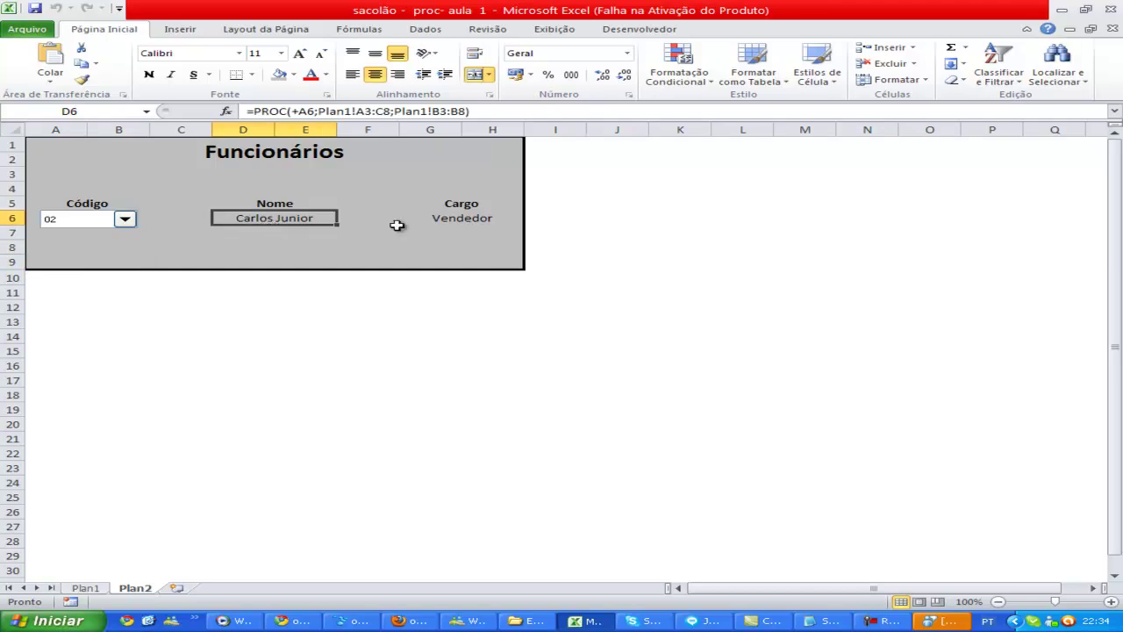
{"action": "left_click", "coordinate": [449, 221], "text": "ctrl"}
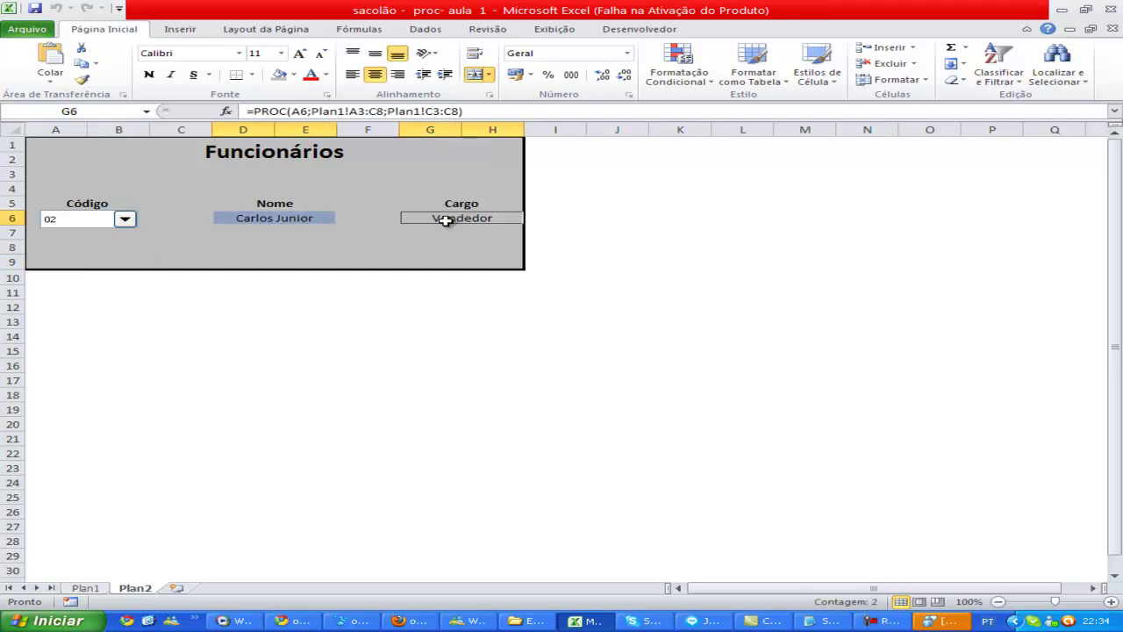
{"action": "right_click", "coordinate": [445, 220]}
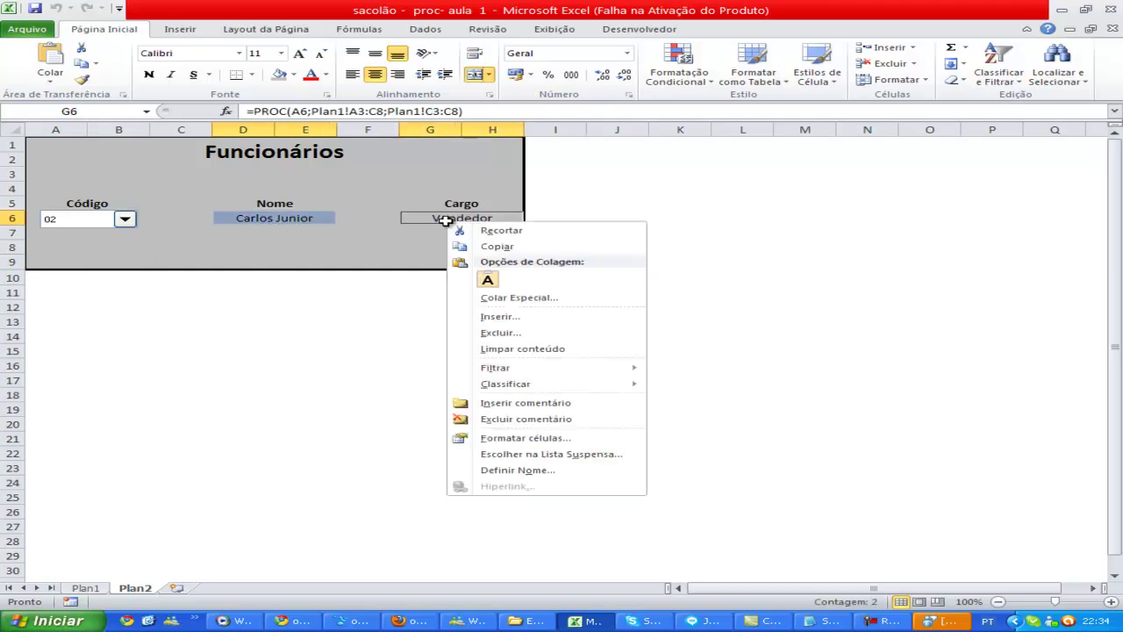
{"action": "left_click", "coordinate": [546, 437]}
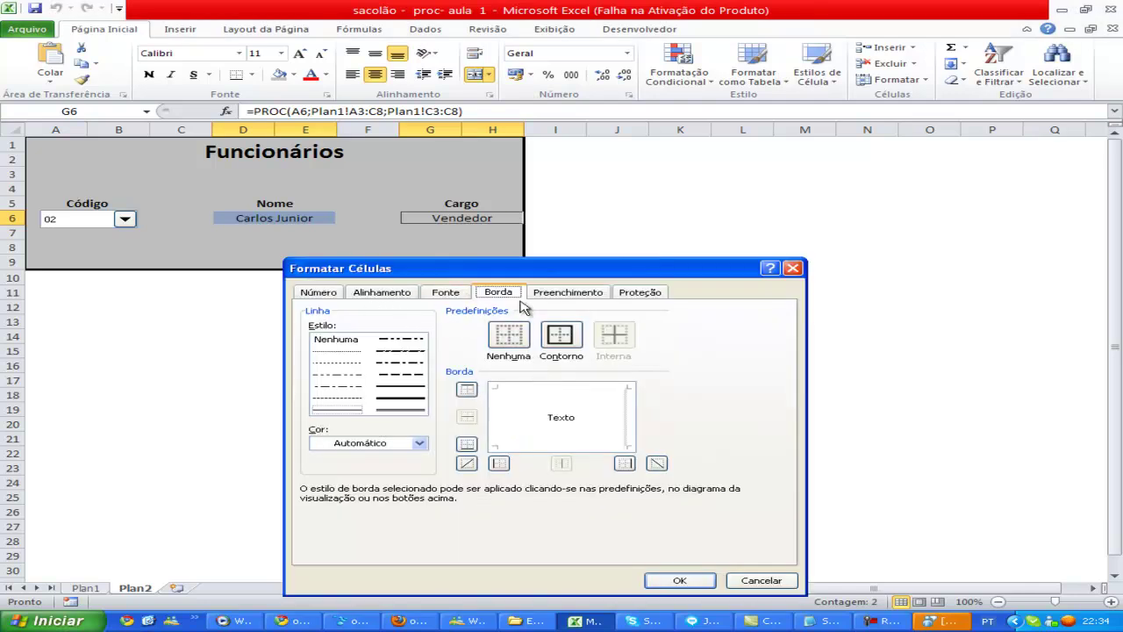
{"action": "left_click", "coordinate": [592, 295]}
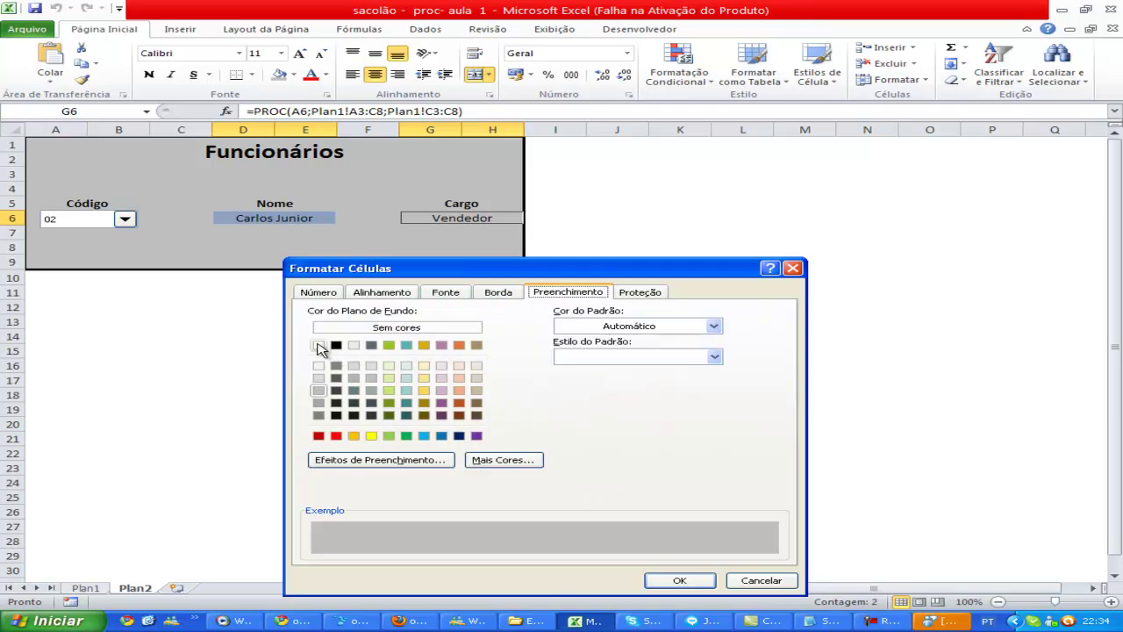
{"action": "left_click", "coordinate": [318, 345]}
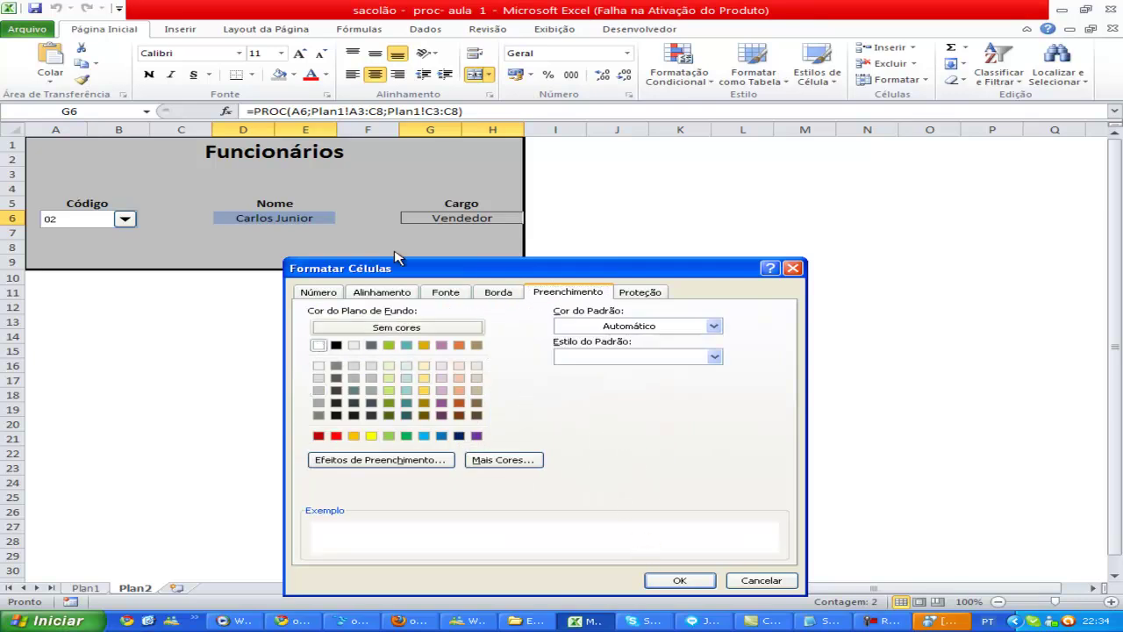